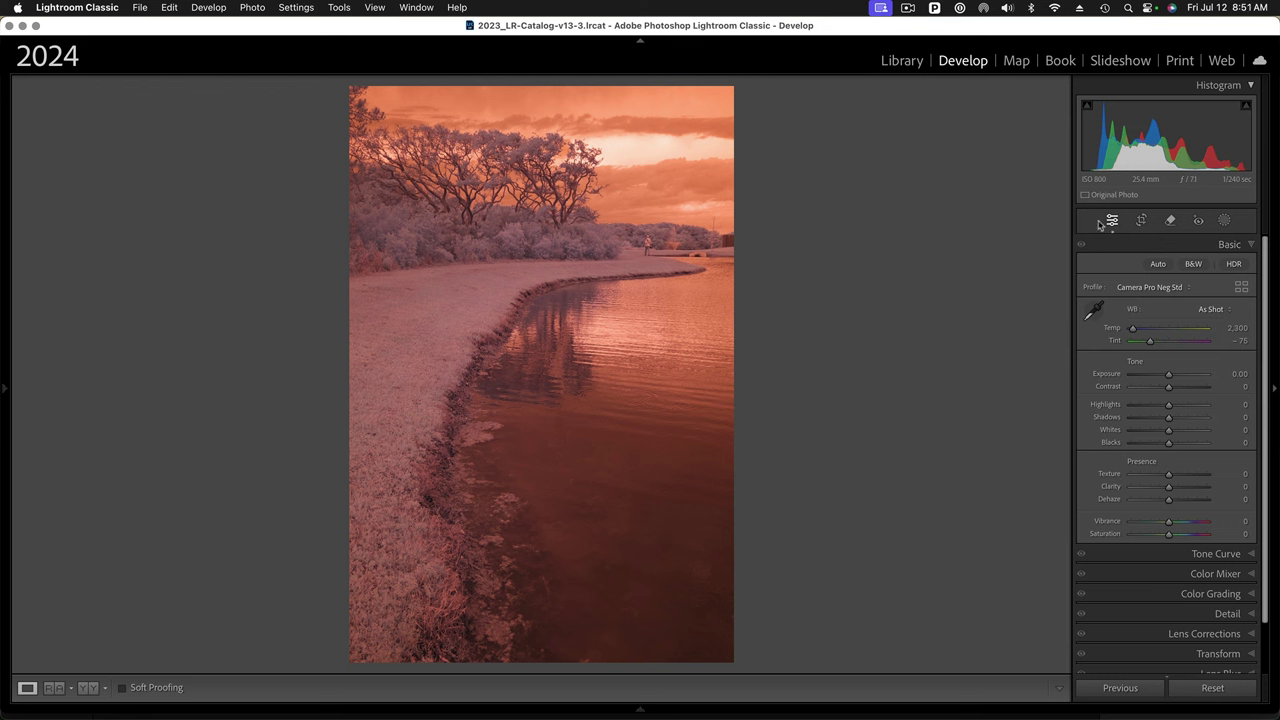
Crop the photo to 4 x 5 / 8 x 10, framing more sky and trees and less water.
click(1142, 220)
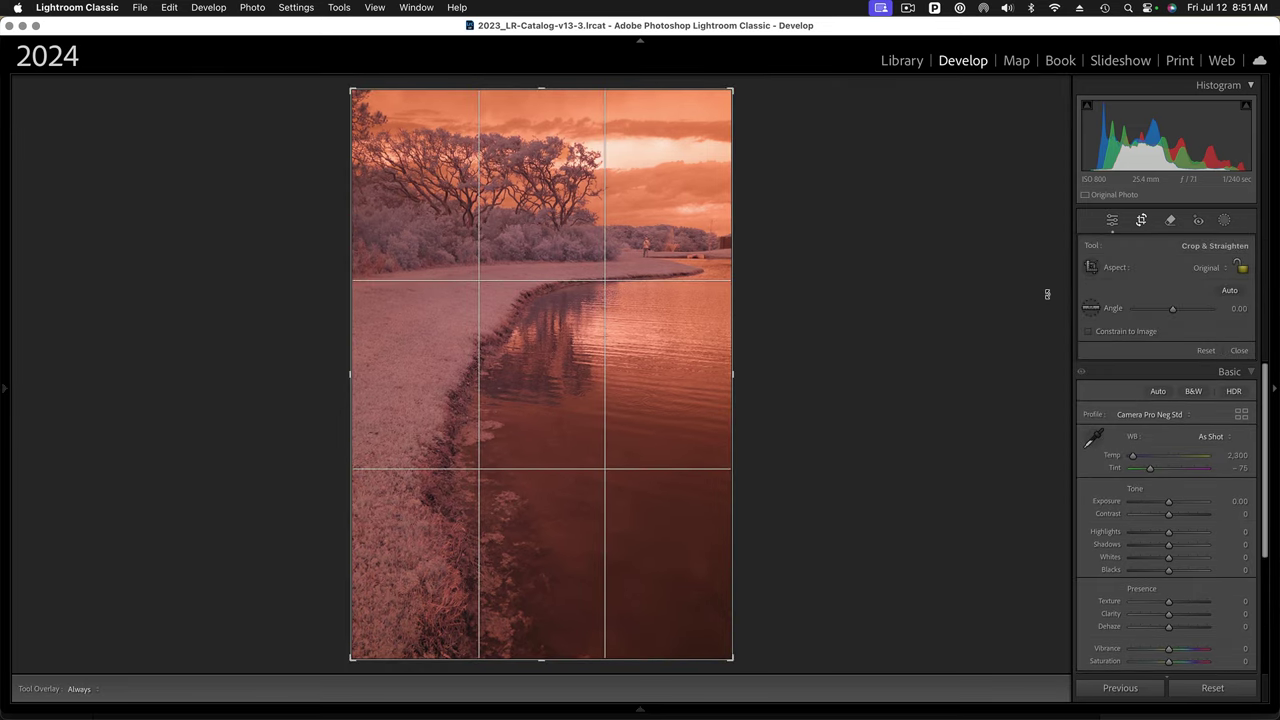
click(1210, 273)
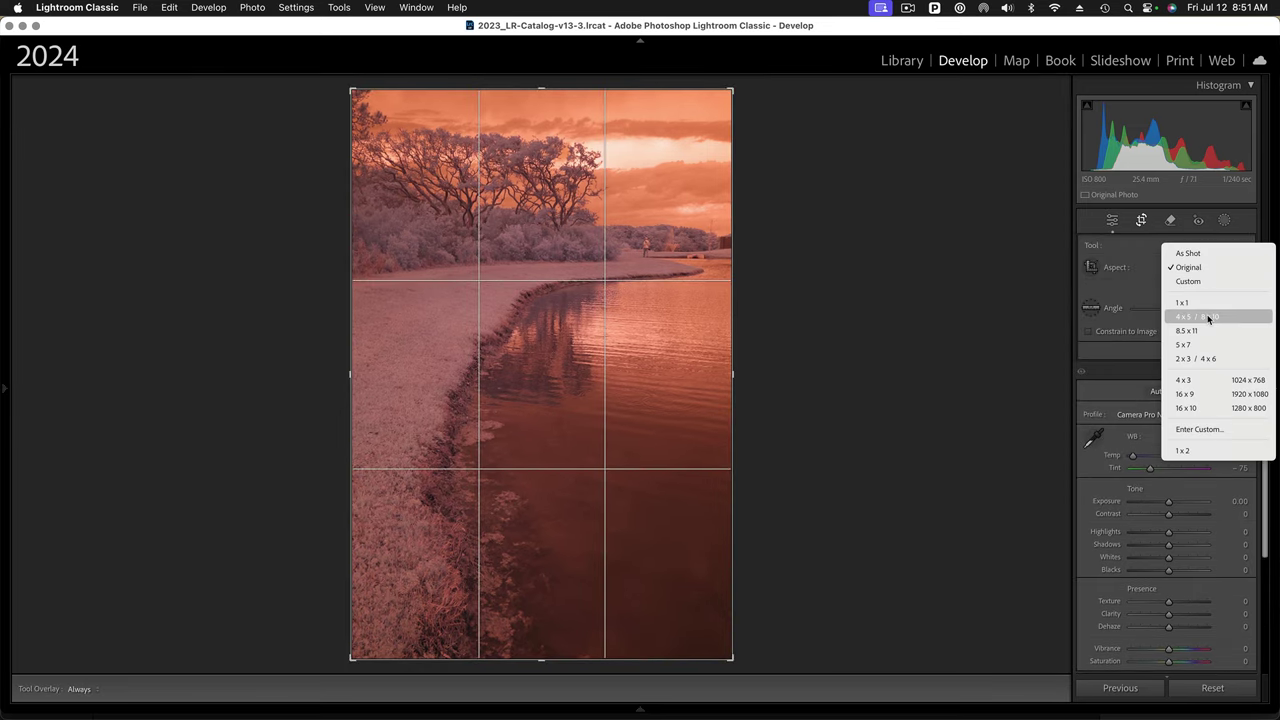
click(1207, 317)
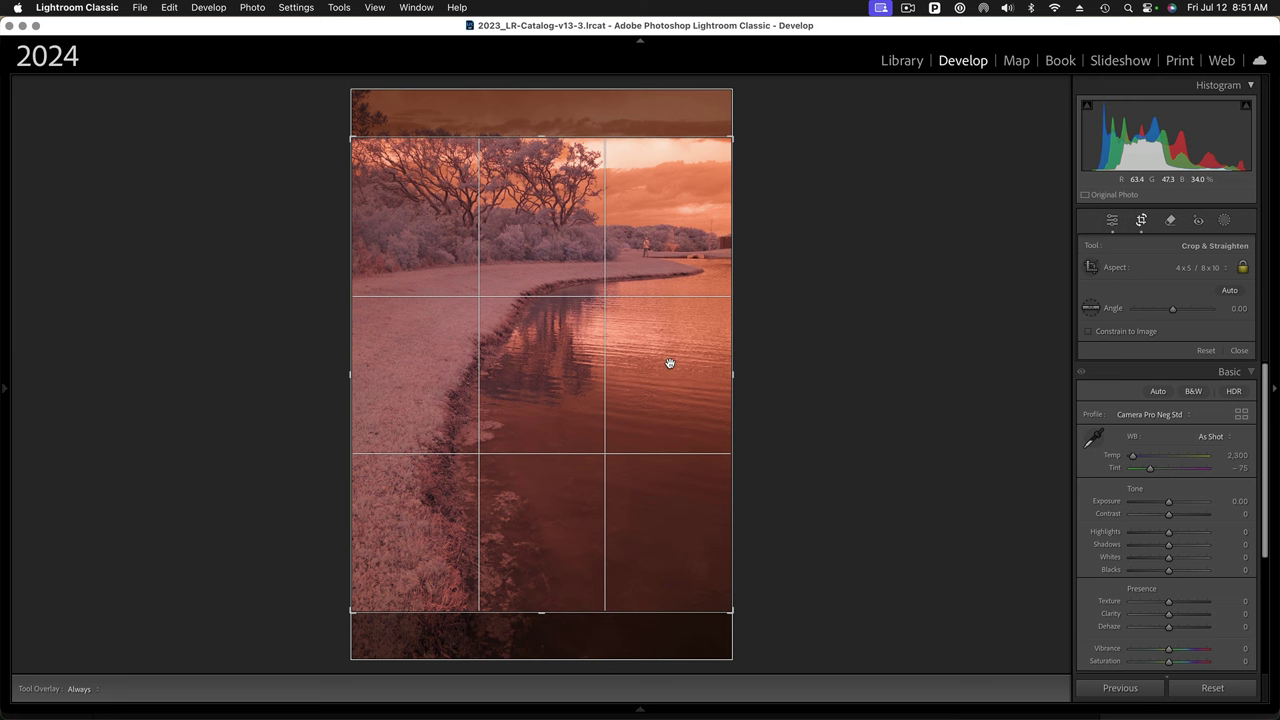
drag(667, 364, 664, 422)
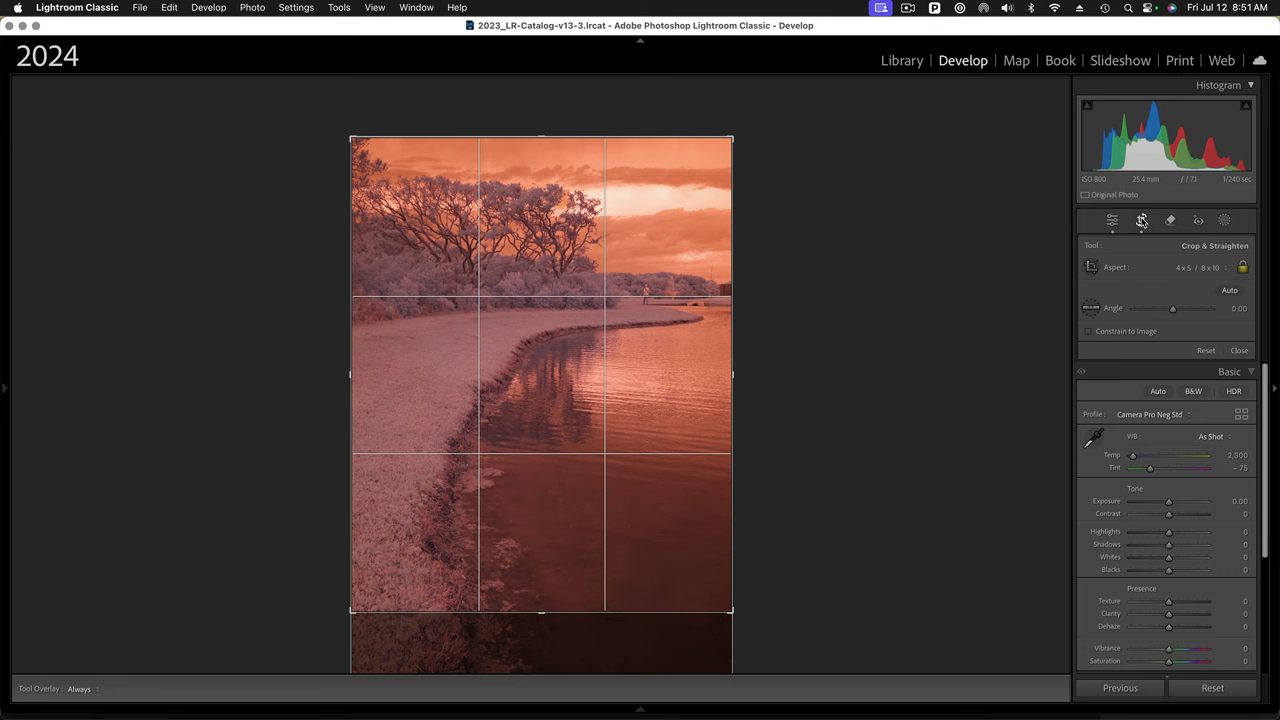
click(1141, 220)
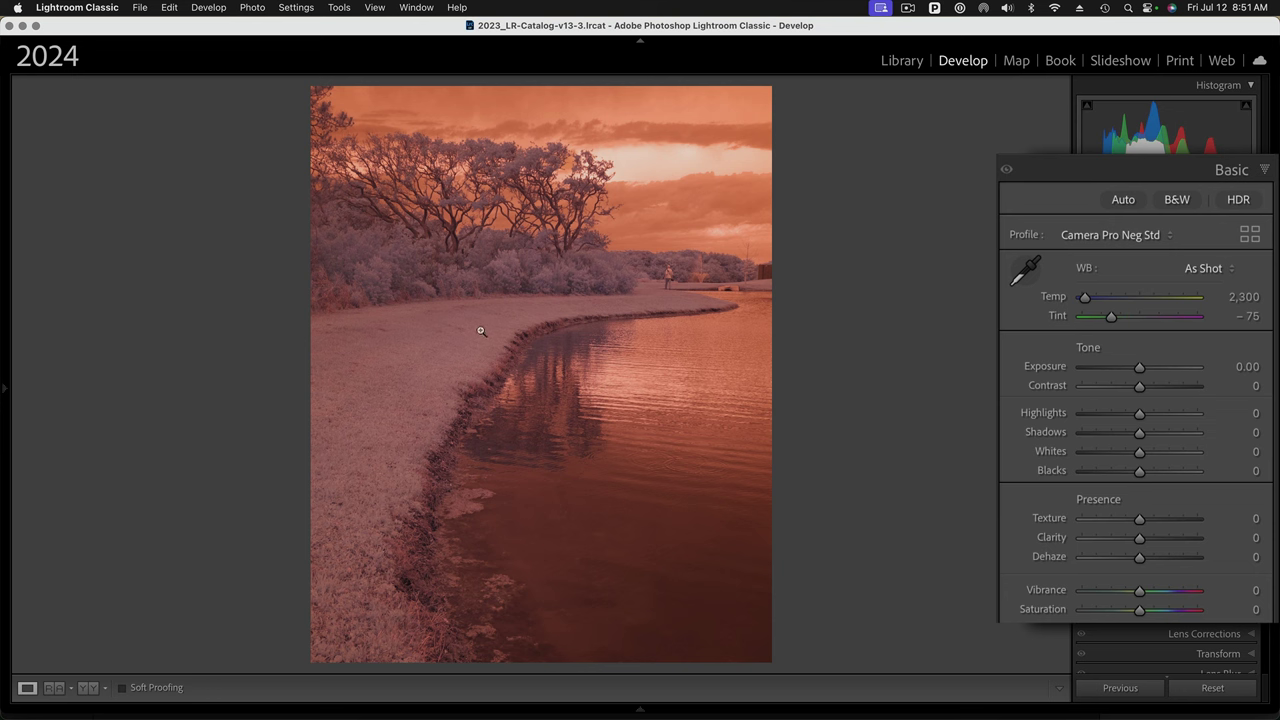
click(1024, 268)
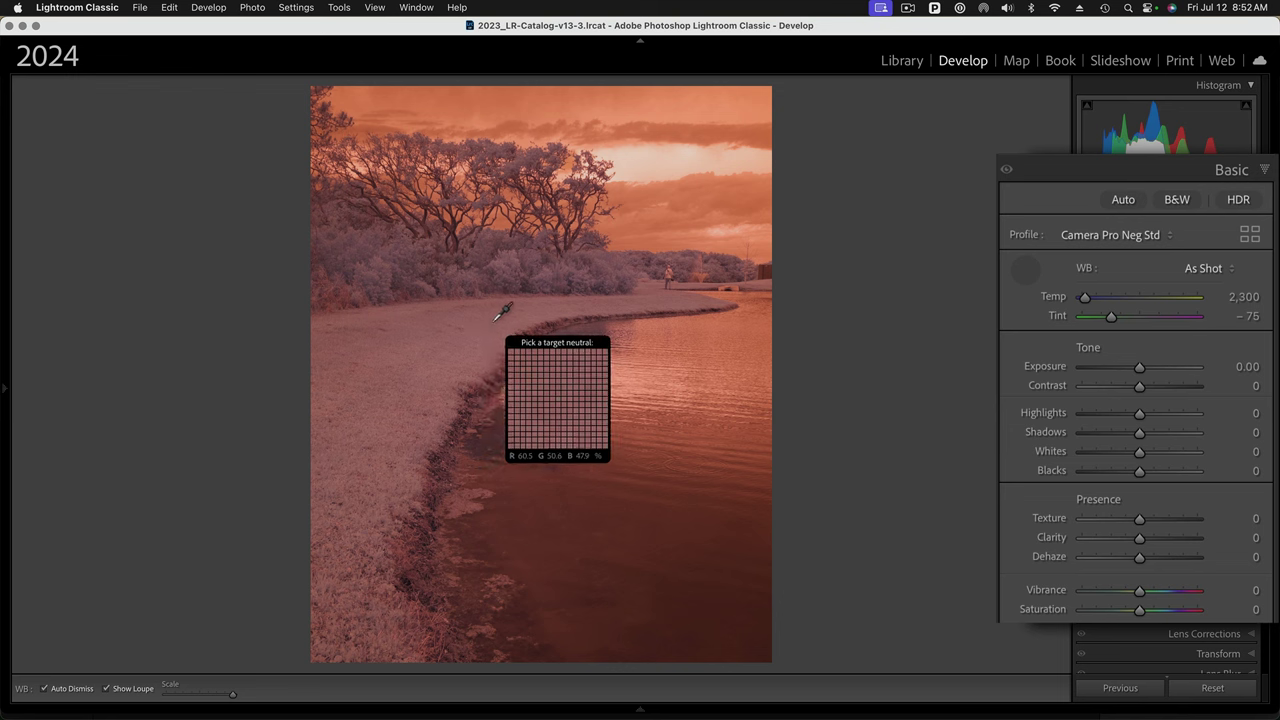
click(495, 320)
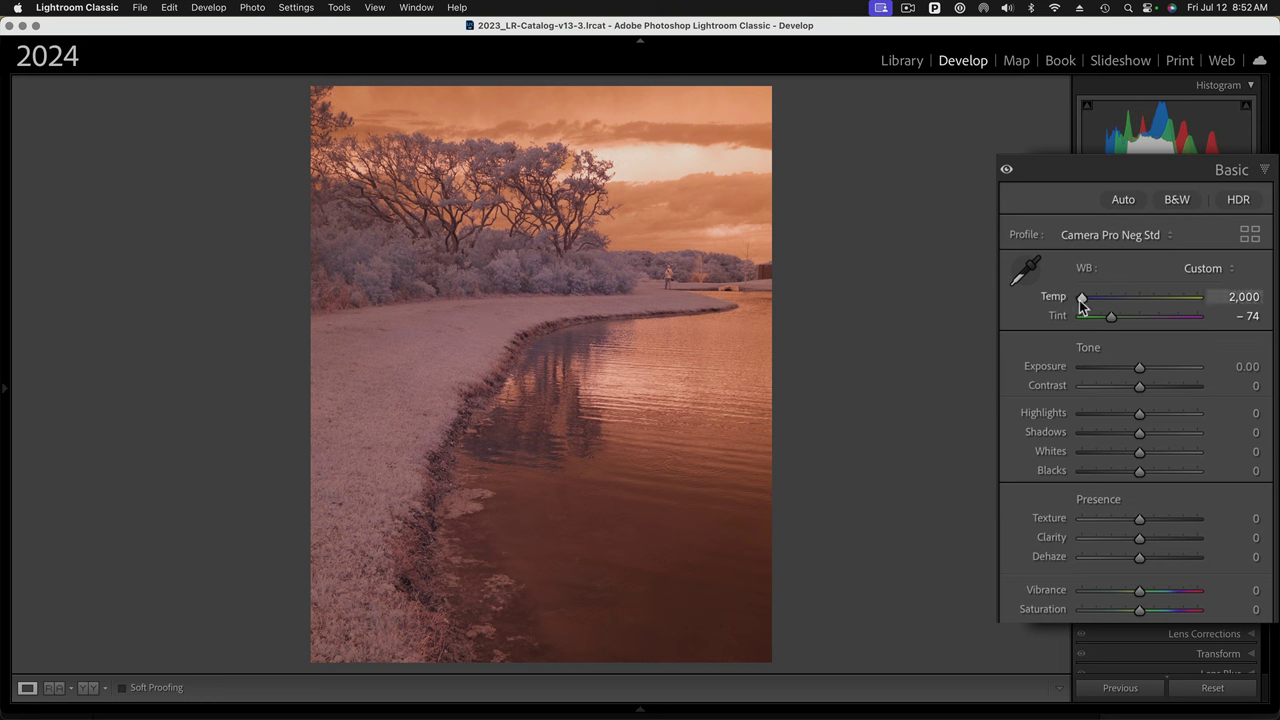
drag(1083, 300, 1079, 300)
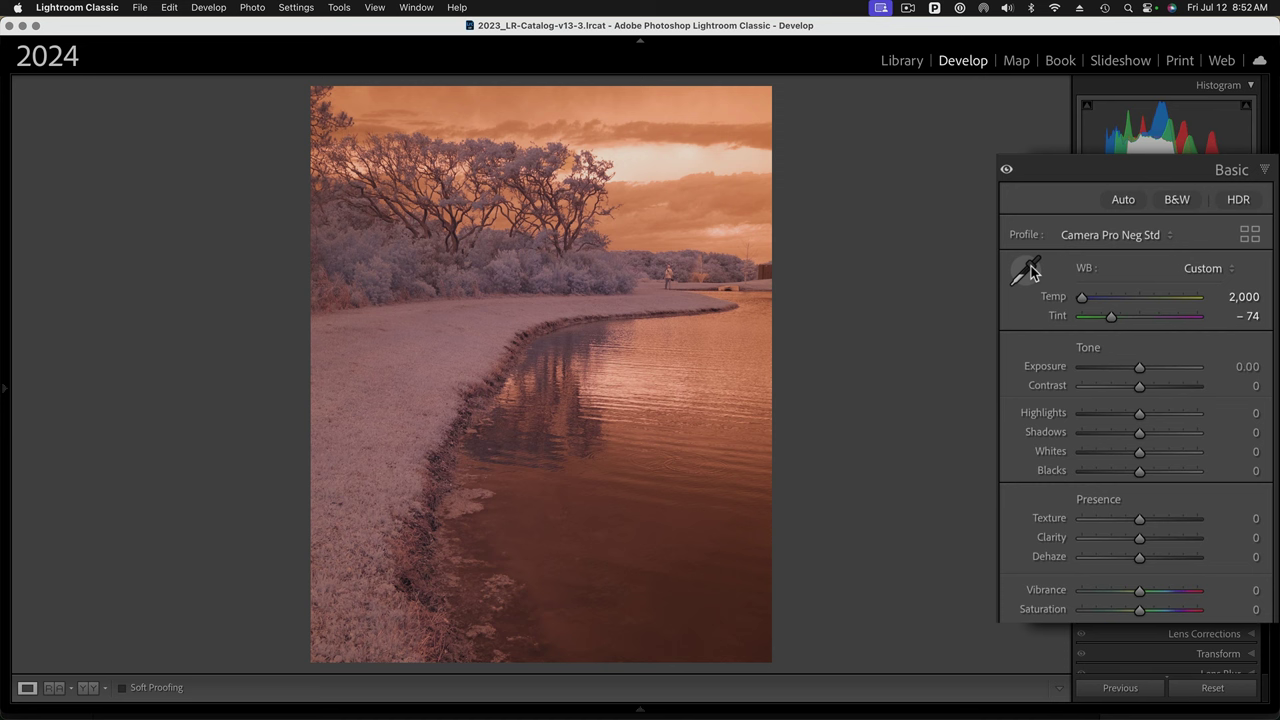
key(super+z)
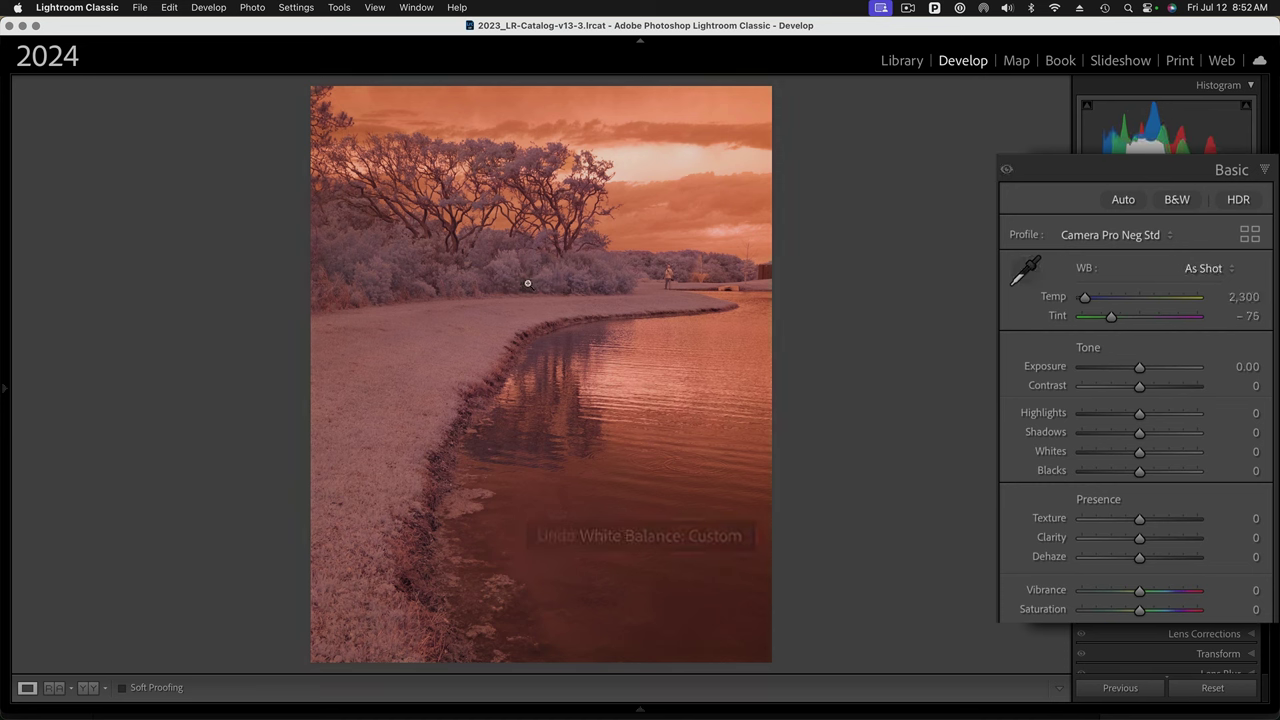
Apply the Fujifilm X-Pro2 -50 profile and sample the grass for white balance 5,650 / -12.
click(1165, 238)
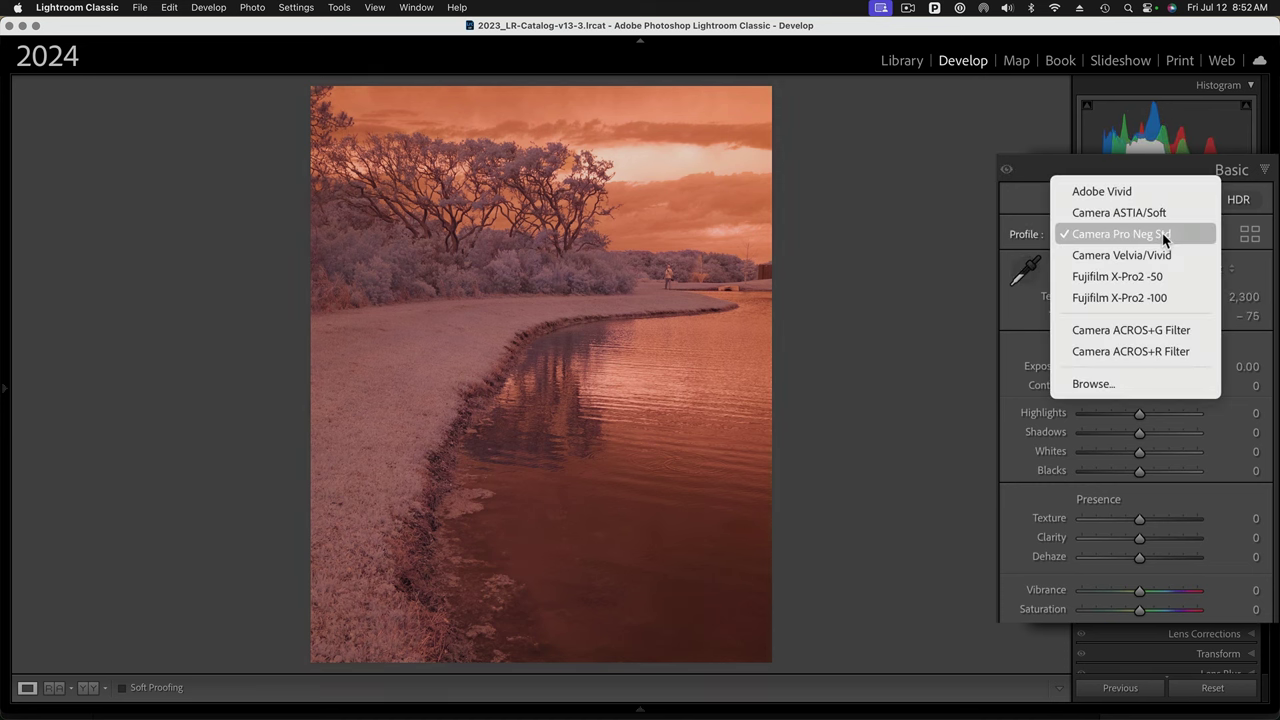
click(1103, 279)
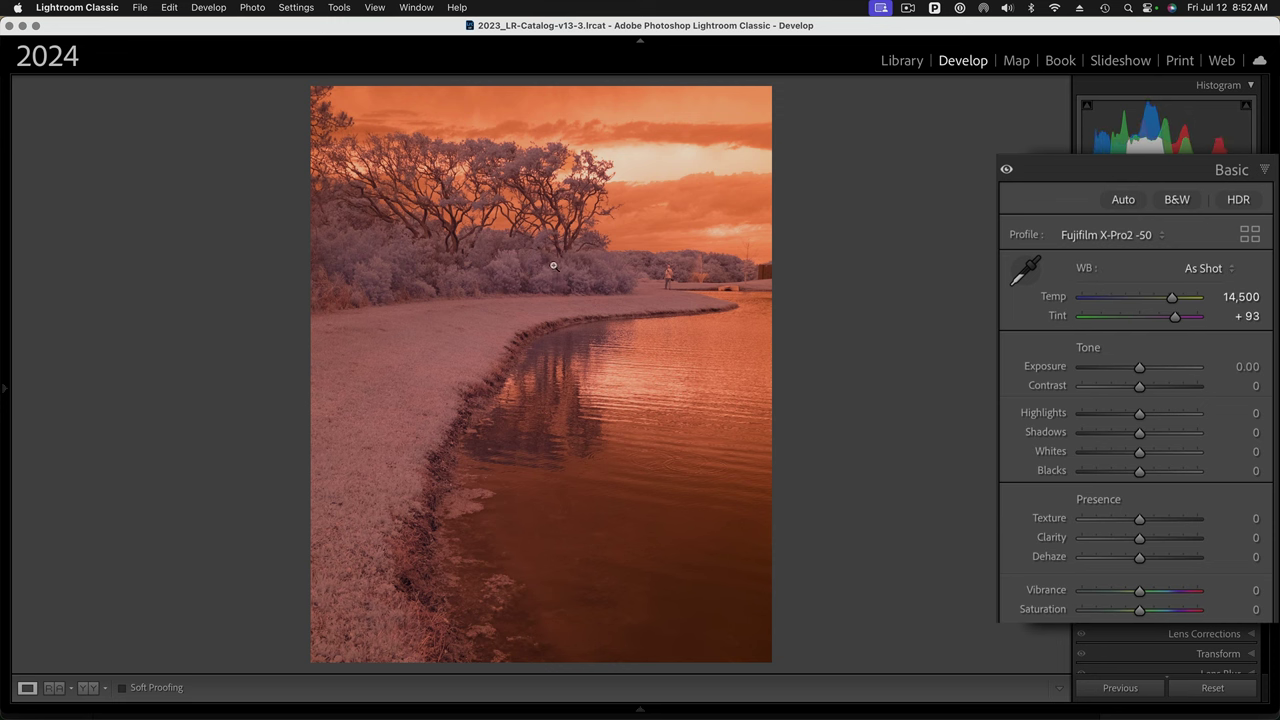
click(1026, 270)
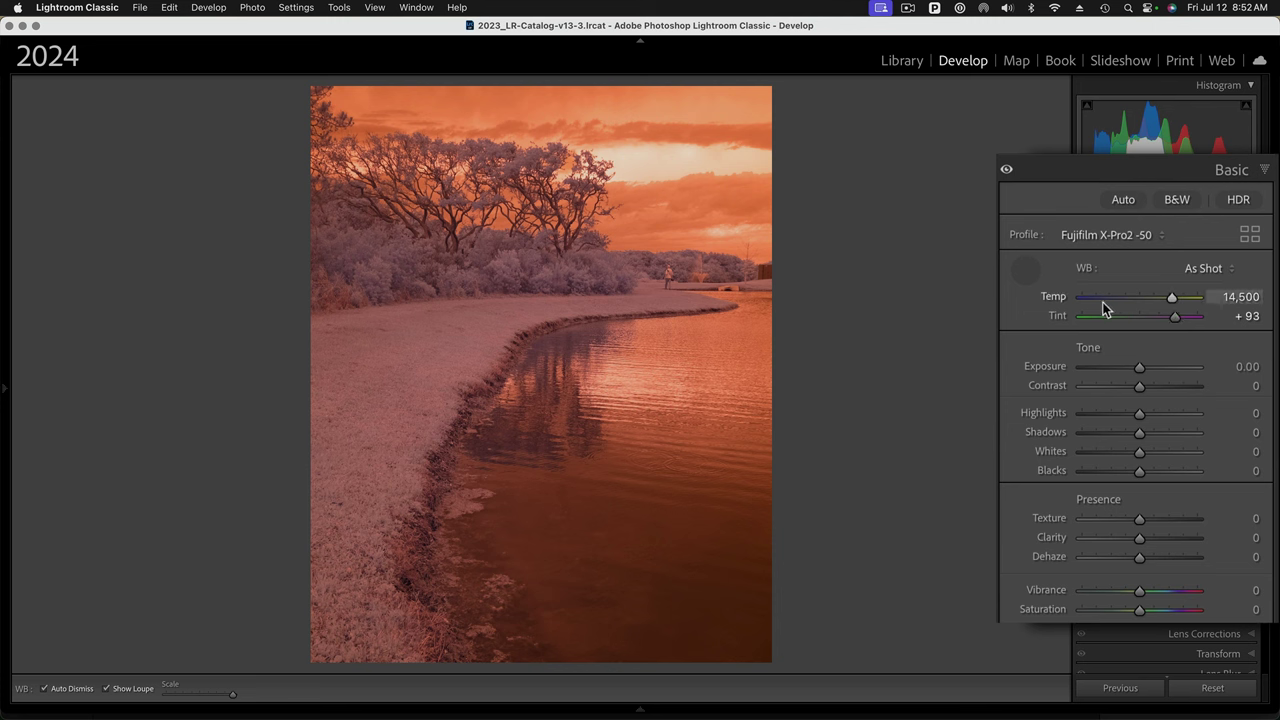
click(489, 330)
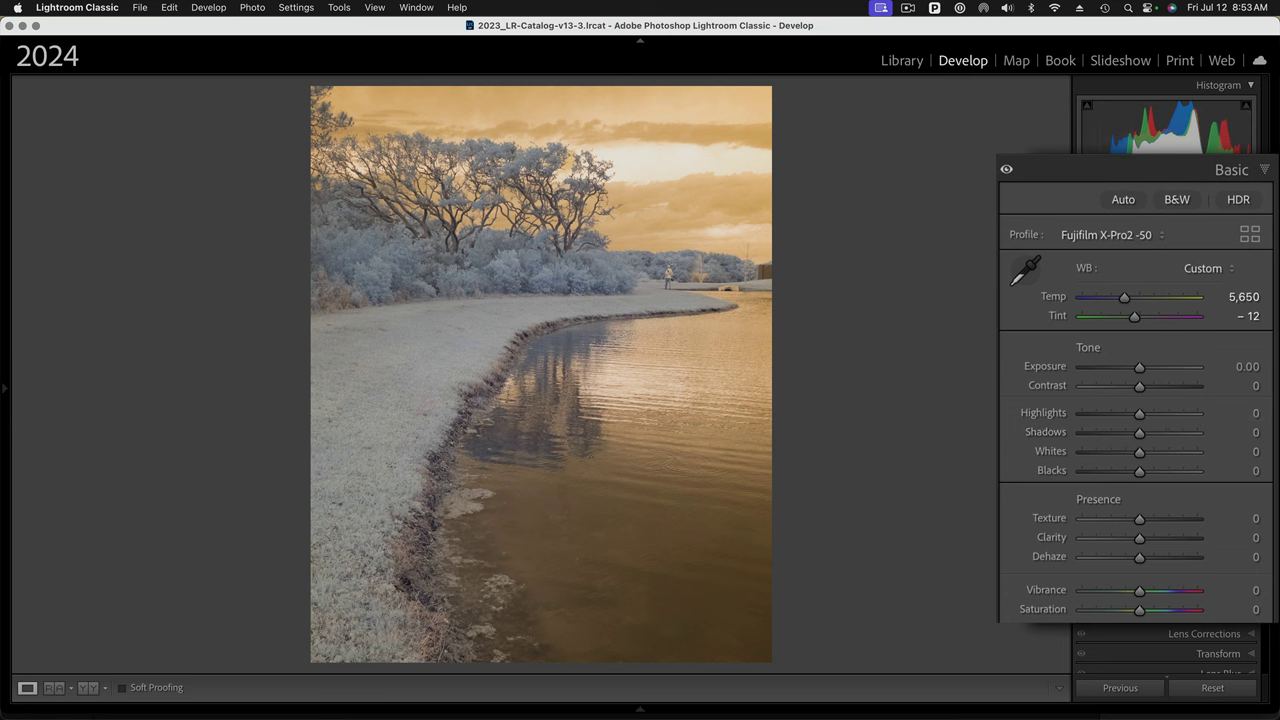
Set Highlights -100, Shadows +100, Clarity +100, Dehaze +36 and Vibrance +13 in the Basic panel.
drag(1137, 420, 1024, 423)
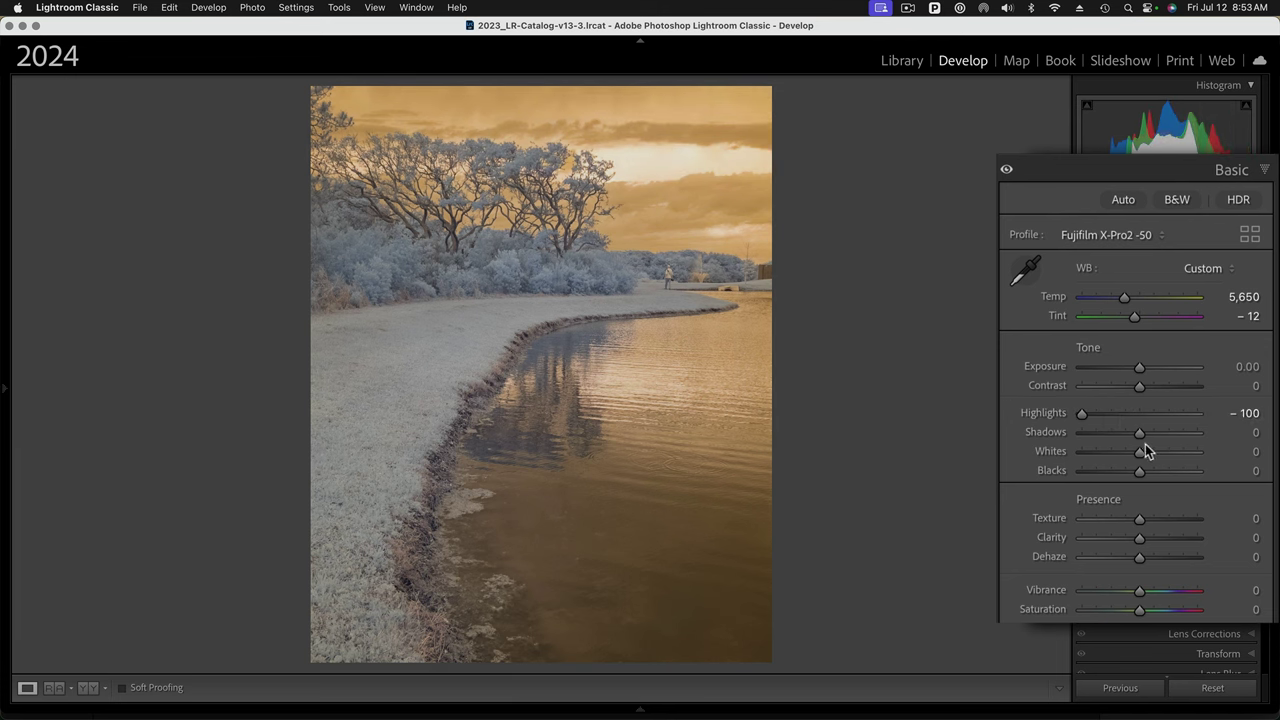
drag(1140, 434, 1208, 437)
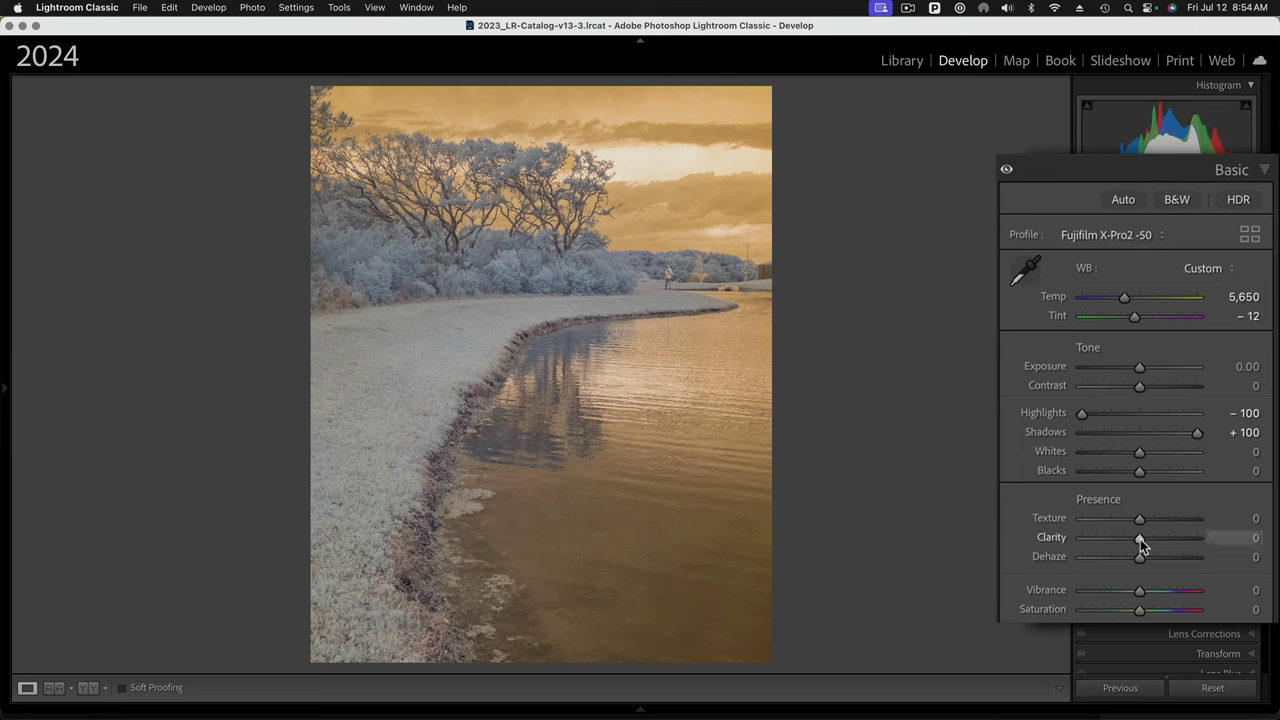
drag(1141, 543, 1236, 549)
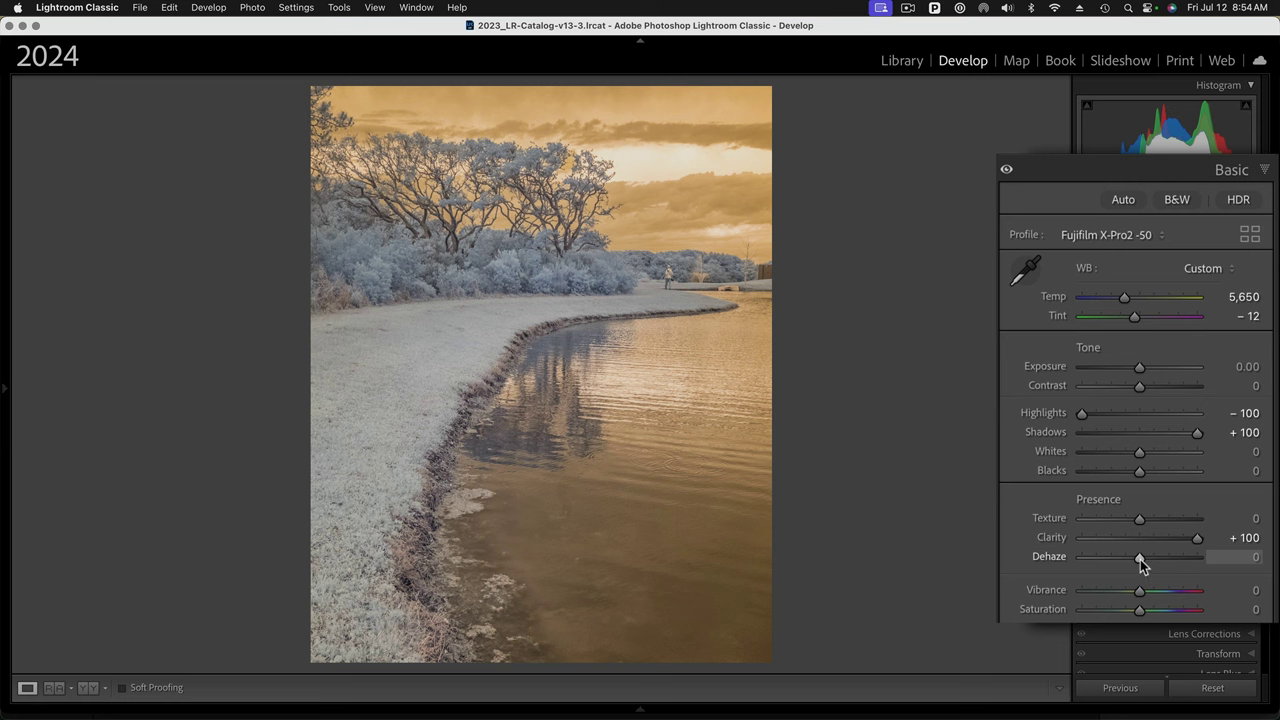
drag(1141, 559, 1156, 560)
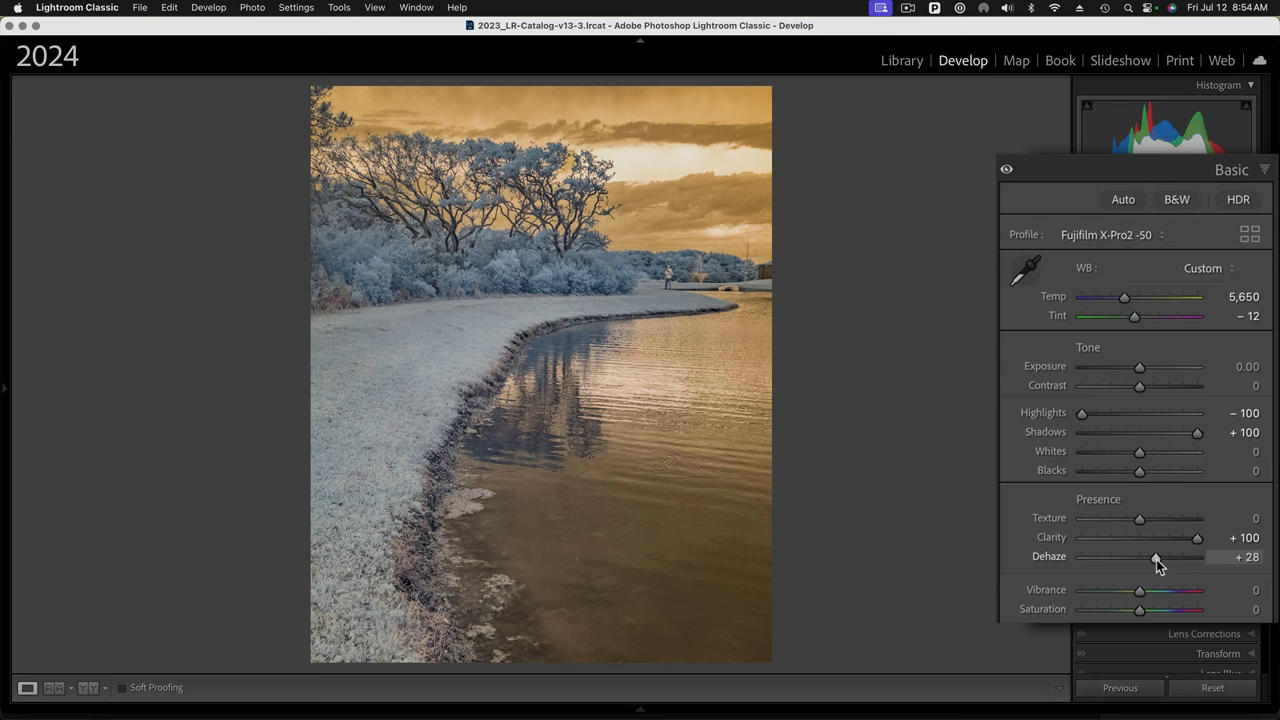
drag(1156, 560, 1160, 559)
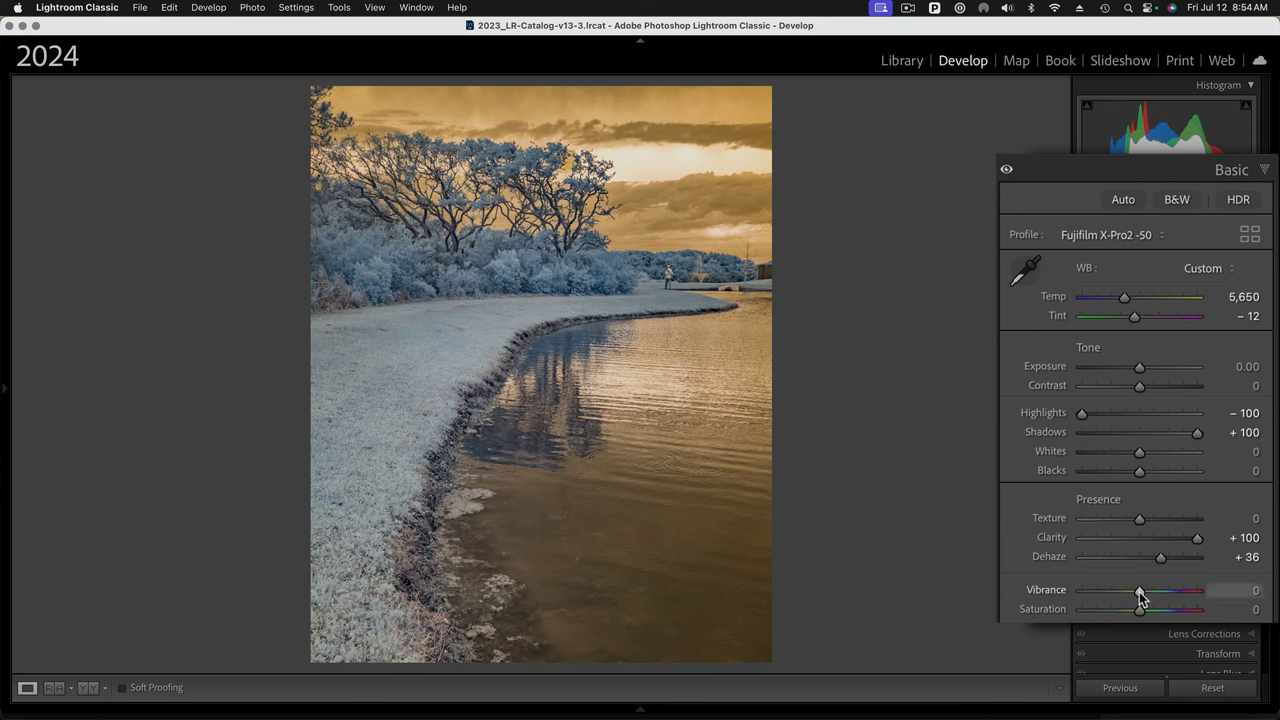
drag(1141, 597, 1149, 597)
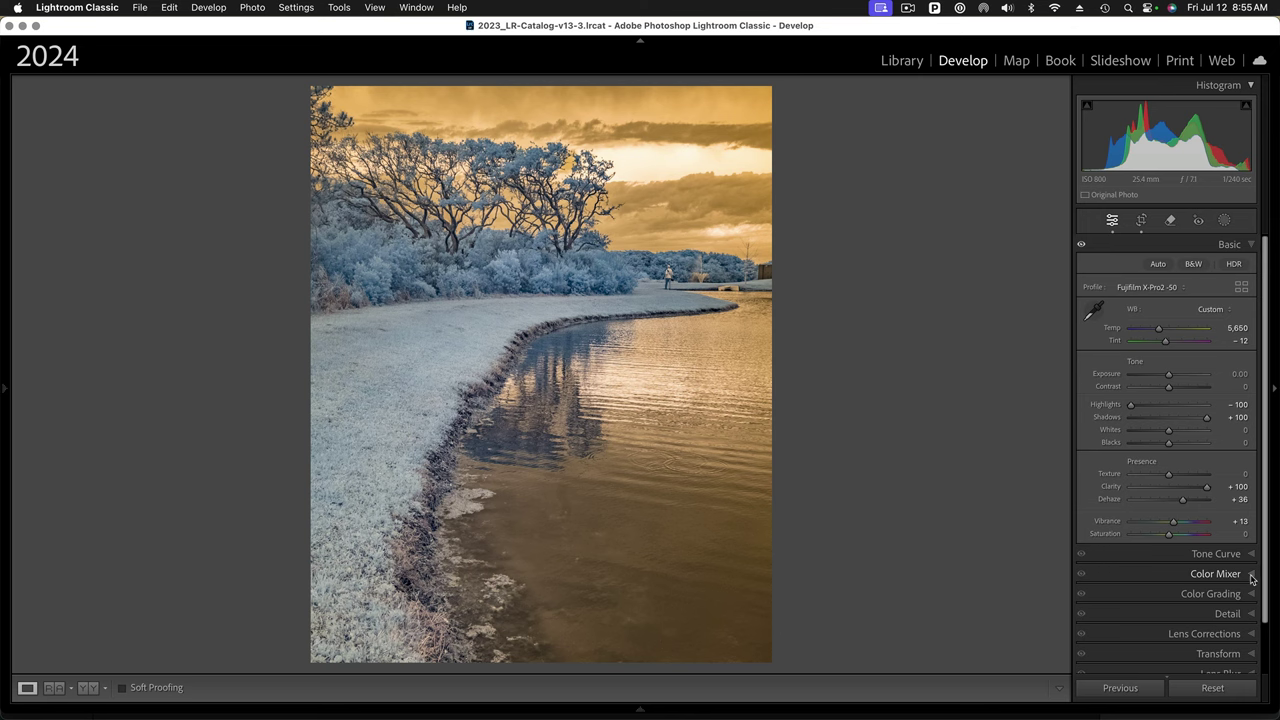
Darken the orange-yellow sky and brighten the blue-aqua foliage with targeted Color Mixer luminance adjustments.
click(1250, 578)
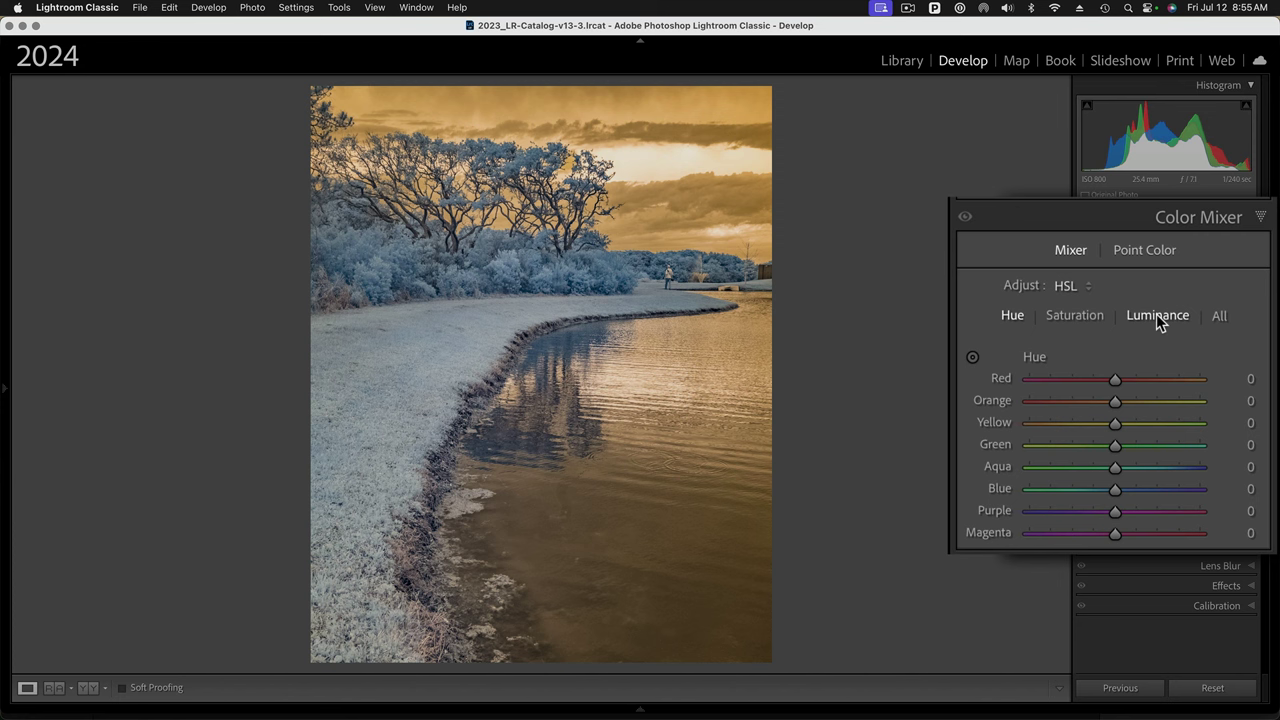
click(1156, 314)
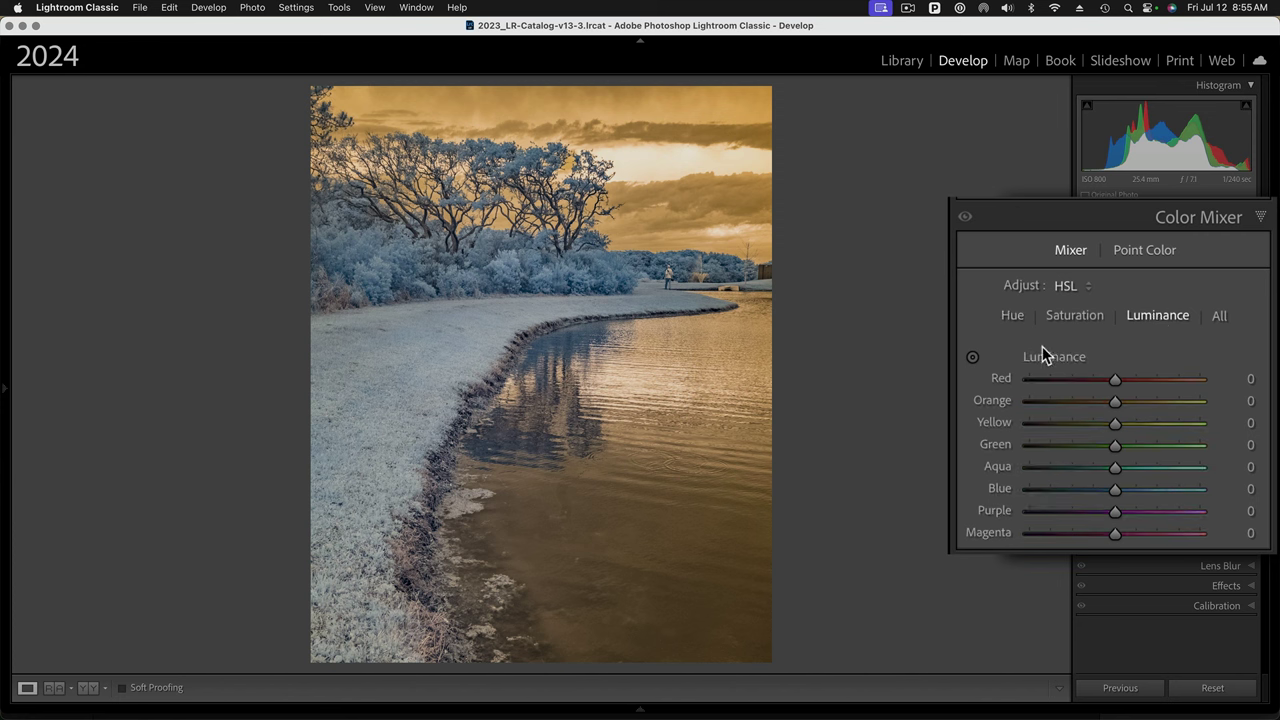
click(972, 360)
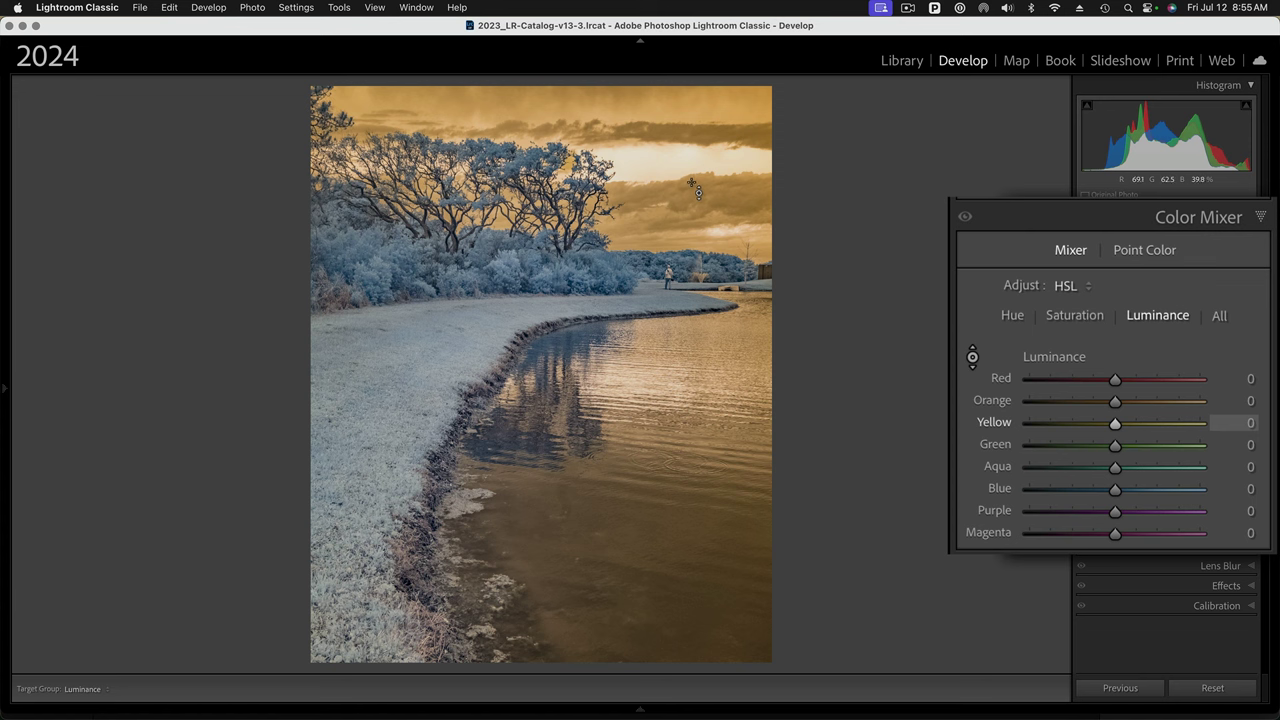
drag(692, 186, 692, 237)
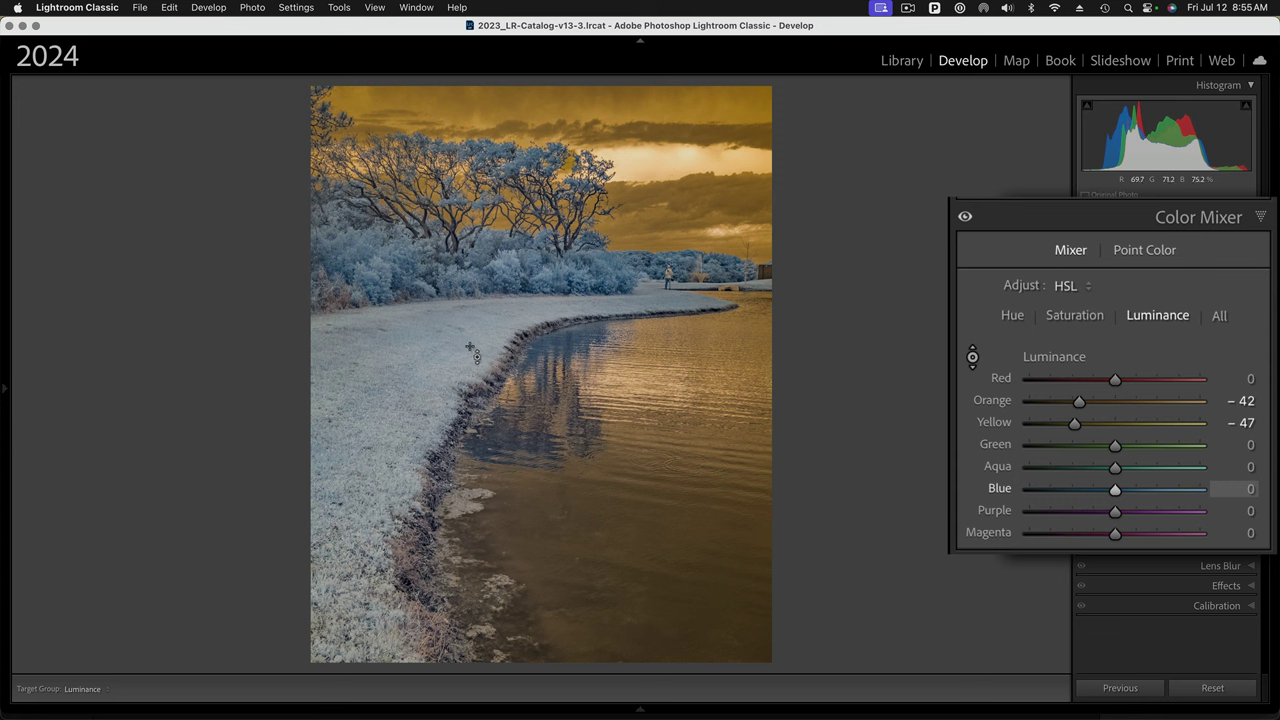
drag(467, 350, 467, 336)
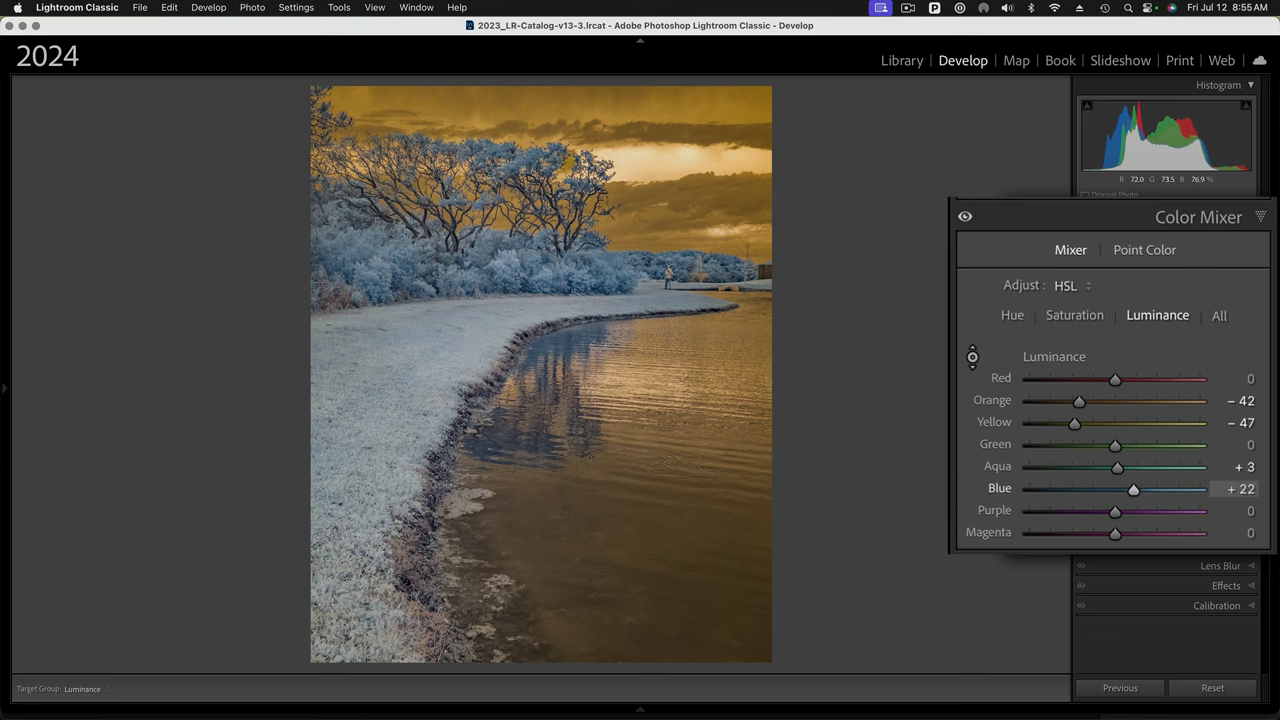
drag(470, 240, 470, 164)
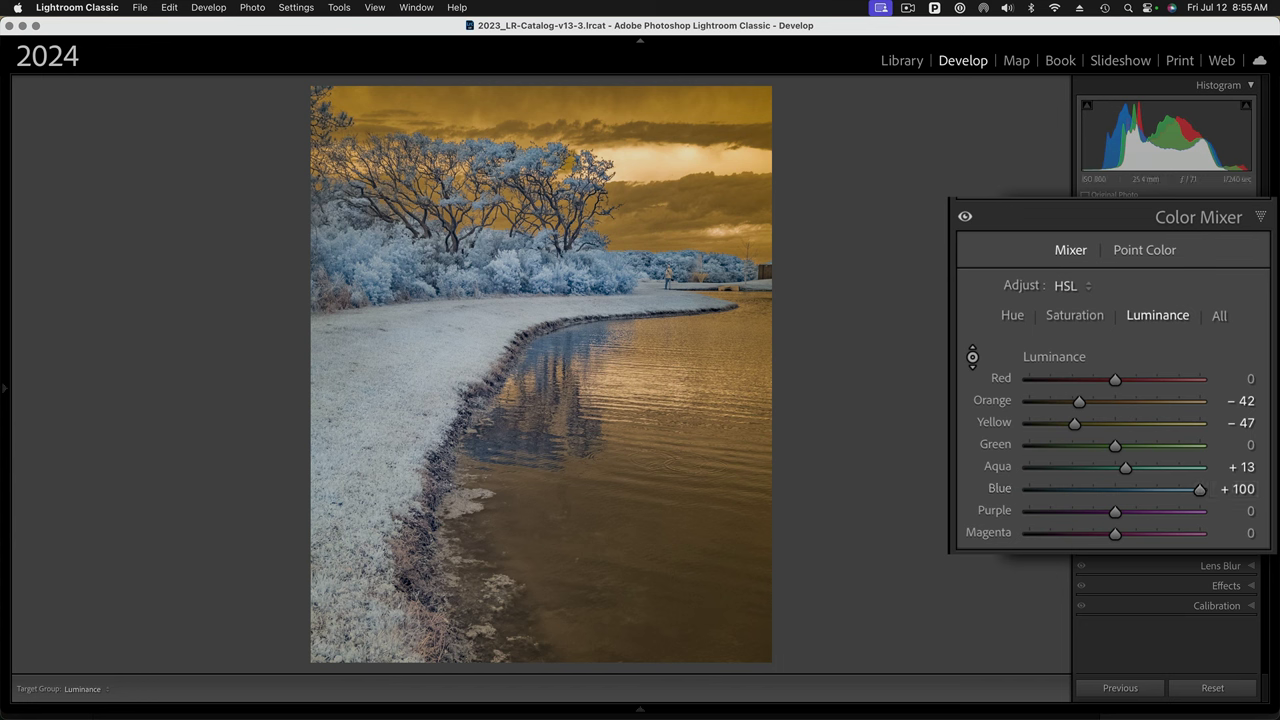
Fine-tune luminance to Aqua +20 and Yellow -58.
drag(1125, 467, 1130, 467)
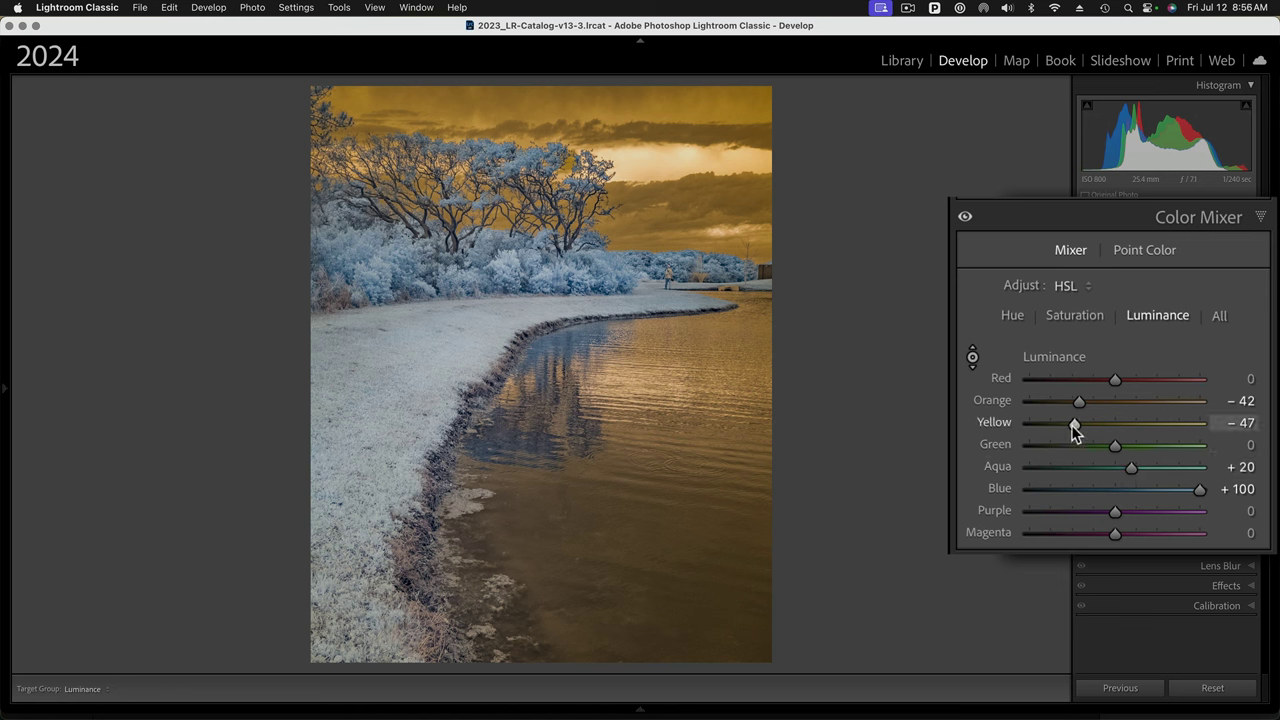
drag(1072, 424, 1062, 425)
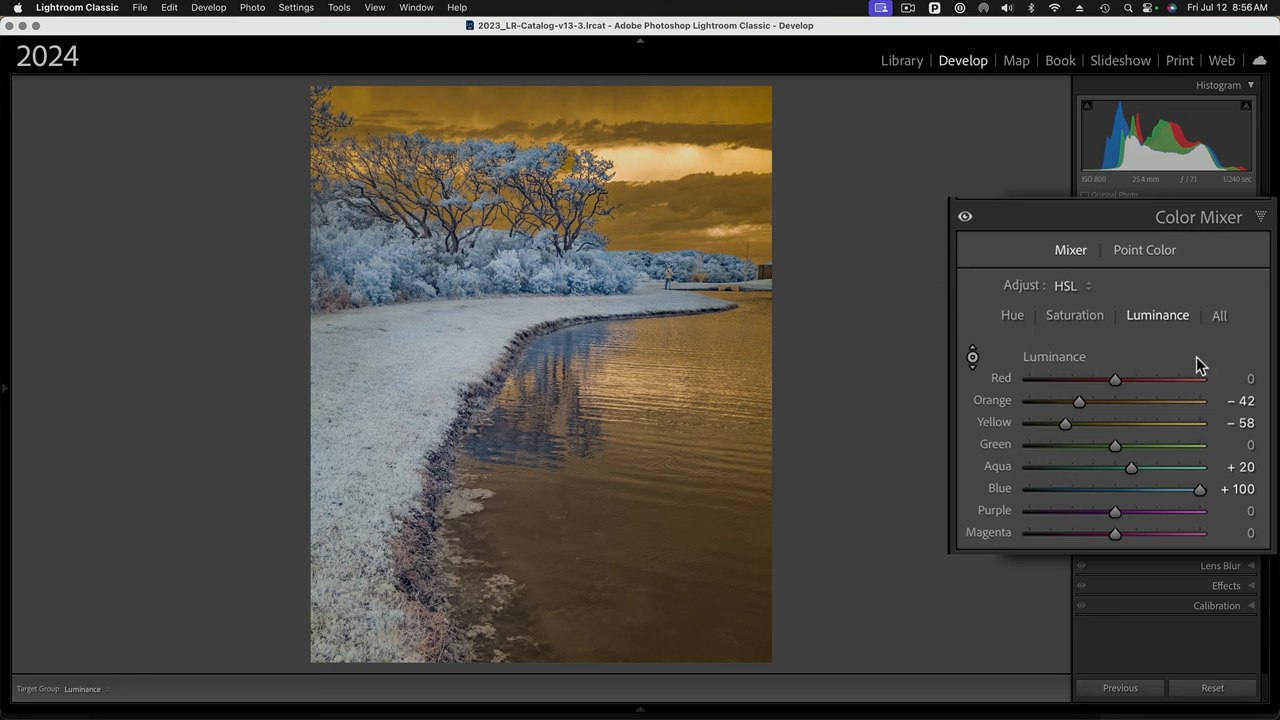
click(1012, 318)
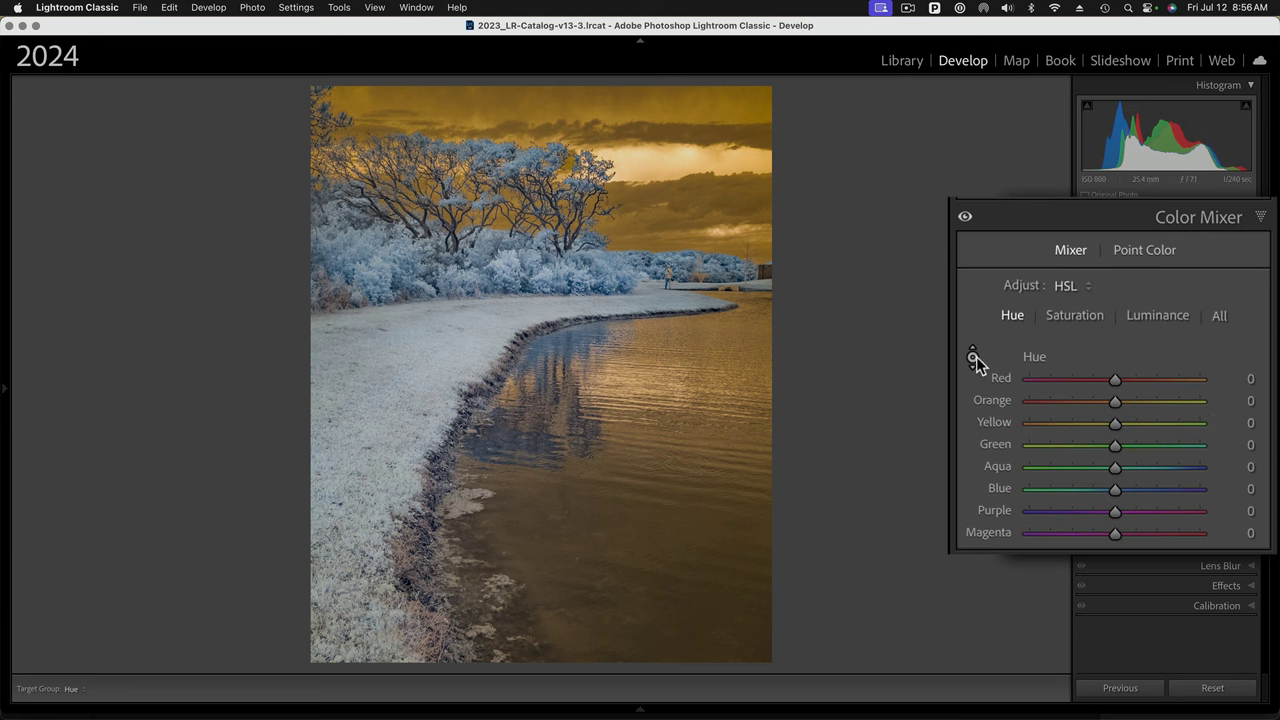
Shift sky hues to Orange -23, Yellow -27 and foliage hues to Blue -27, Aqua -3.
click(973, 358)
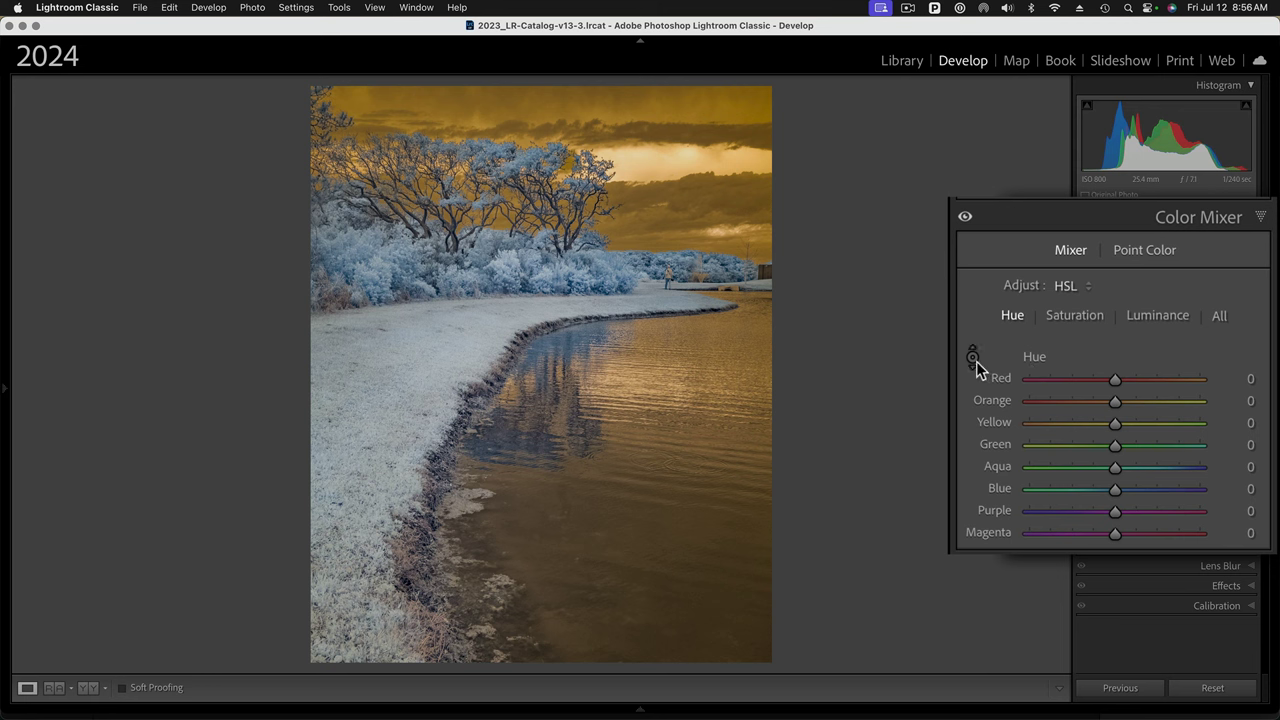
click(973, 358)
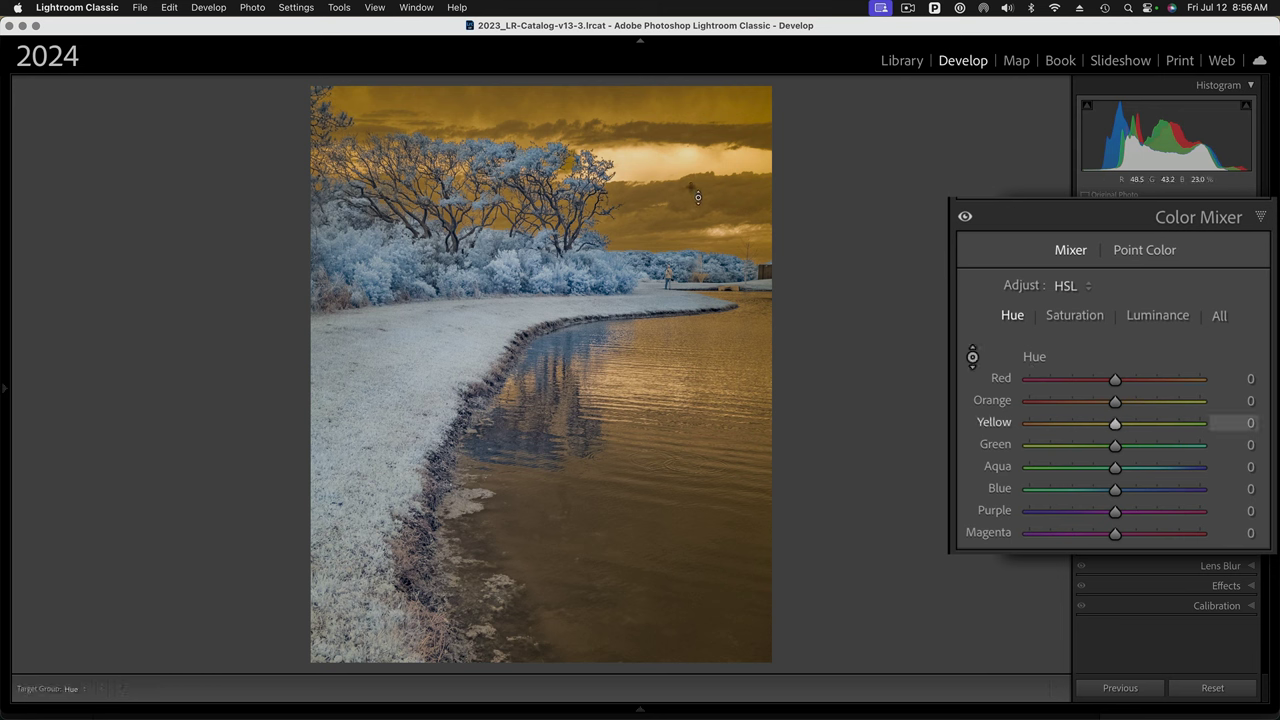
drag(698, 197, 698, 233)
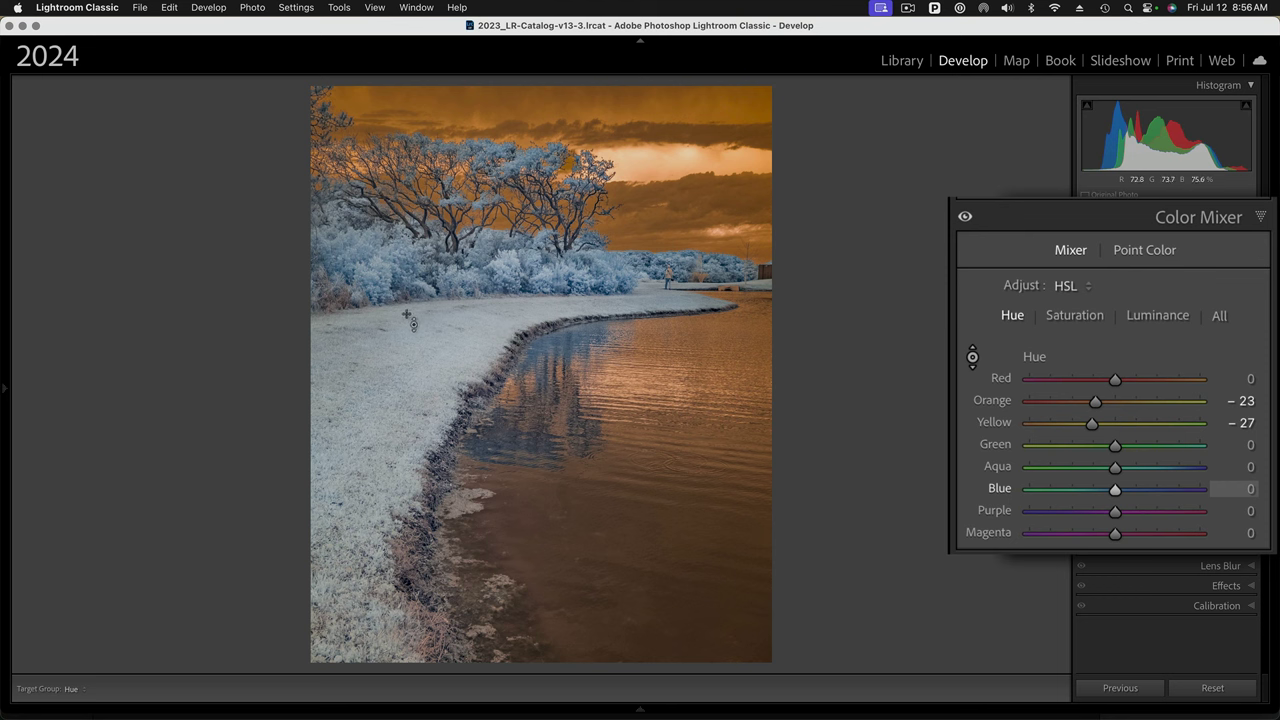
key(Down)
key(Down)
key(Down)
key(Down)
key(Down)
key(Down)
key(Down)
key(Down)
key(Down)
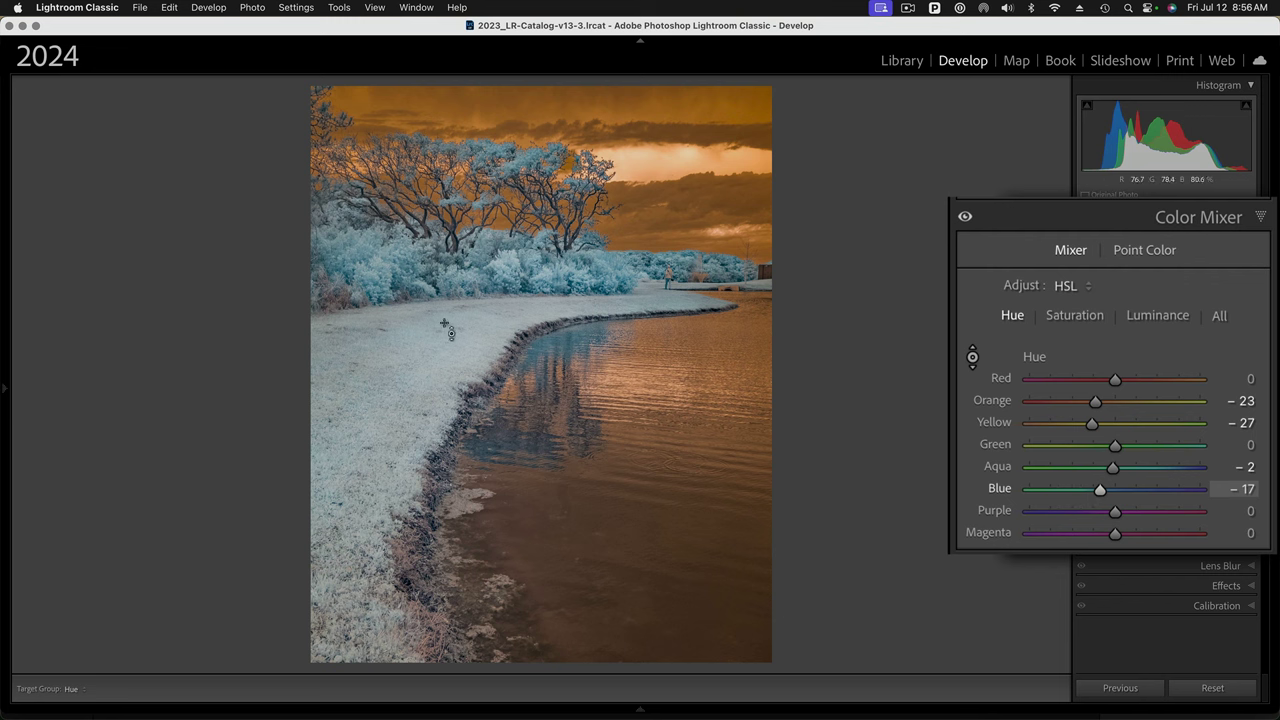
drag(447, 328, 447, 349)
mouse_move(4, 285)
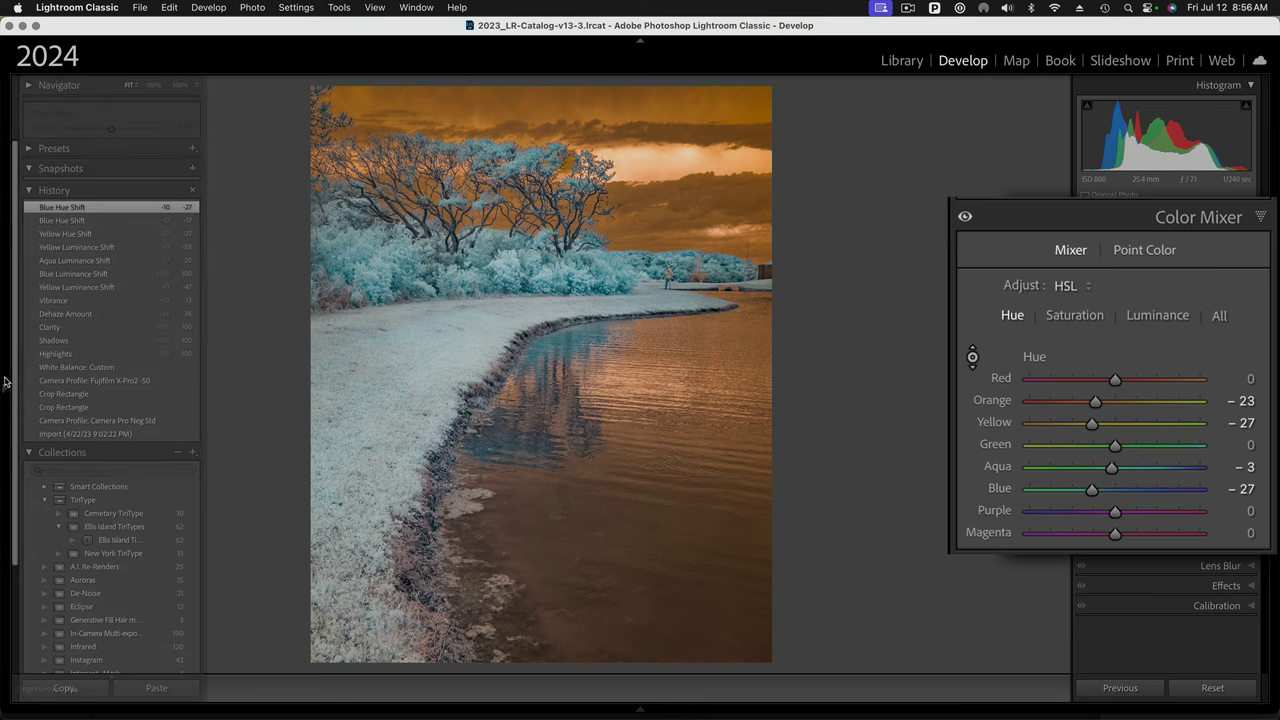
click(153, 85)
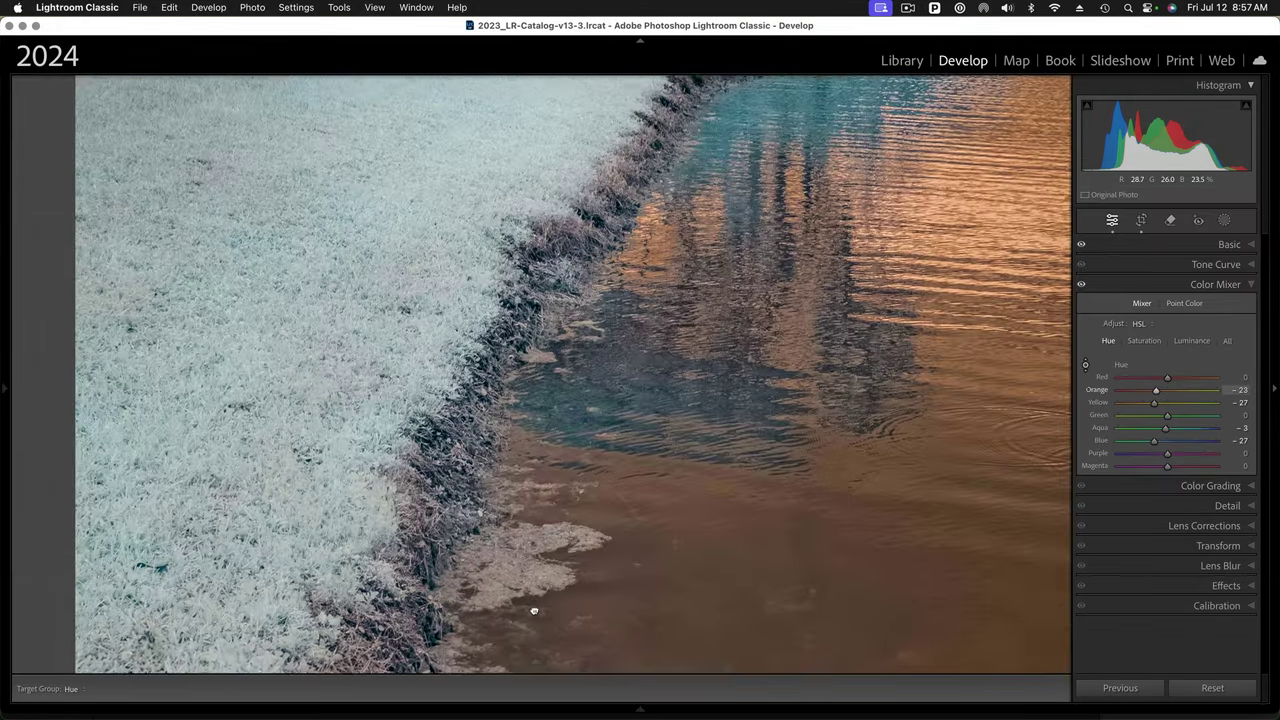
scroll(534, 611, up, 10)
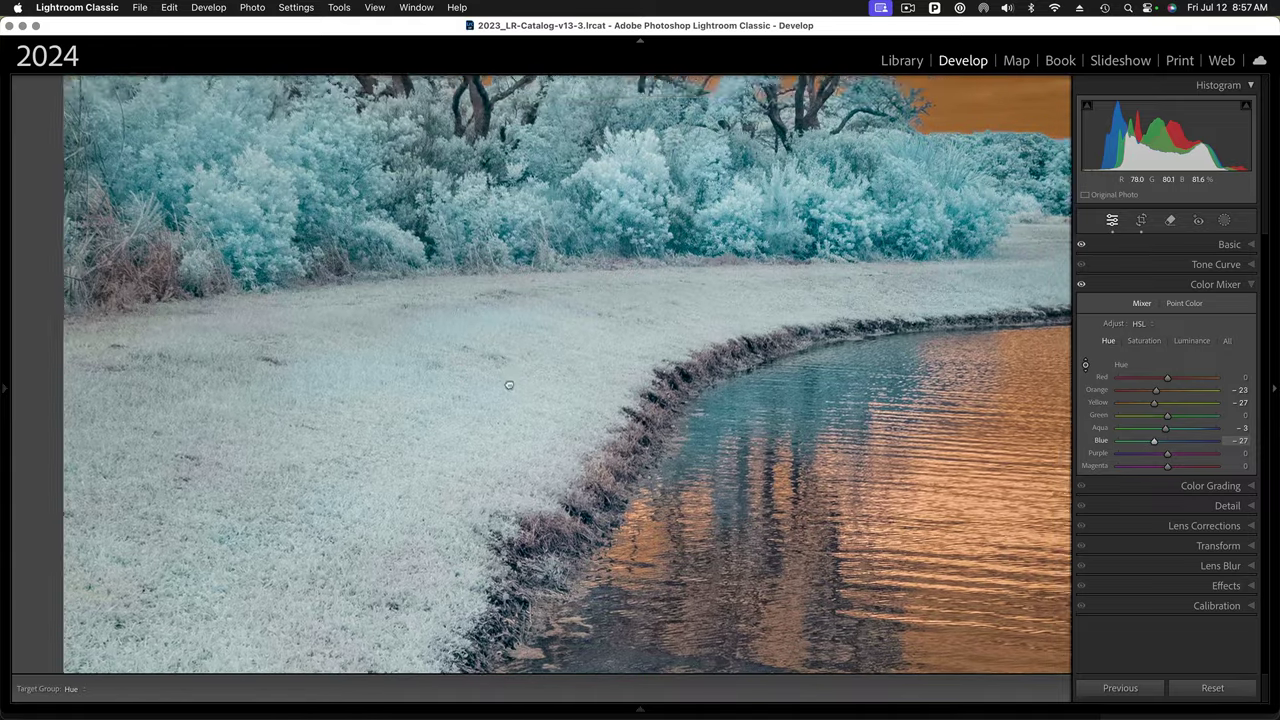
scroll(509, 385, up, 10)
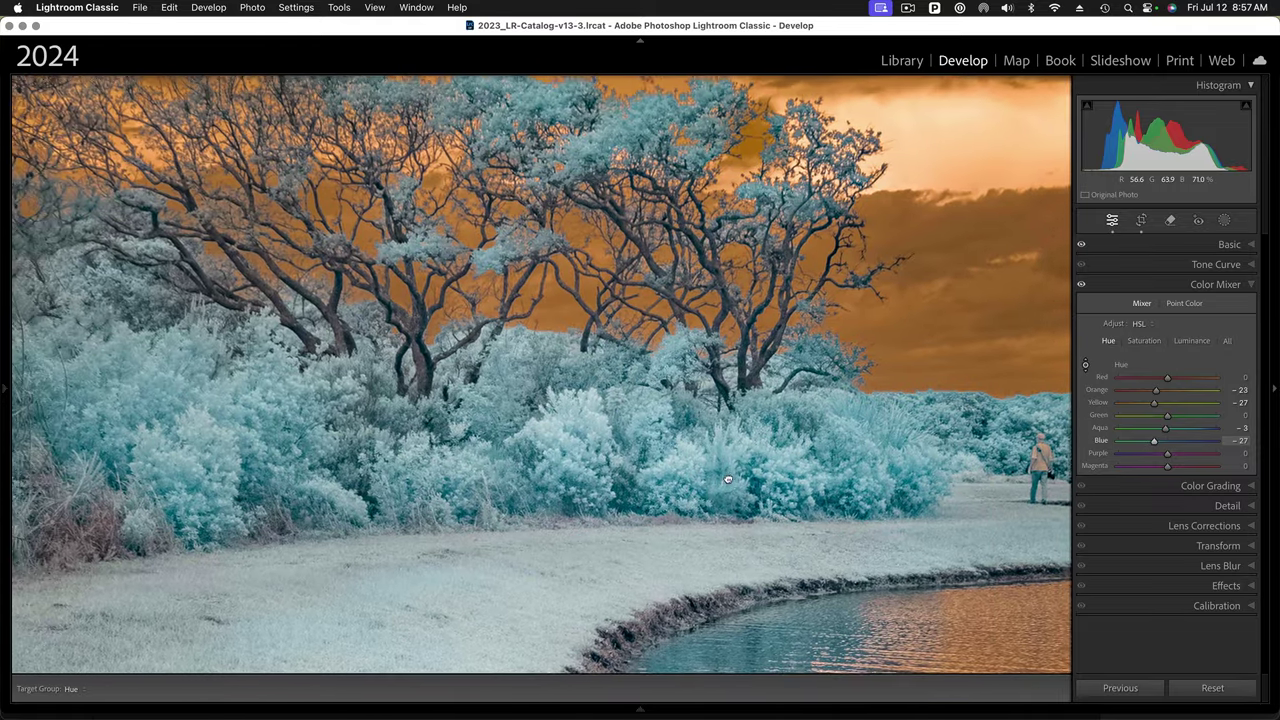
drag(728, 480, 655, 505)
click(619, 453)
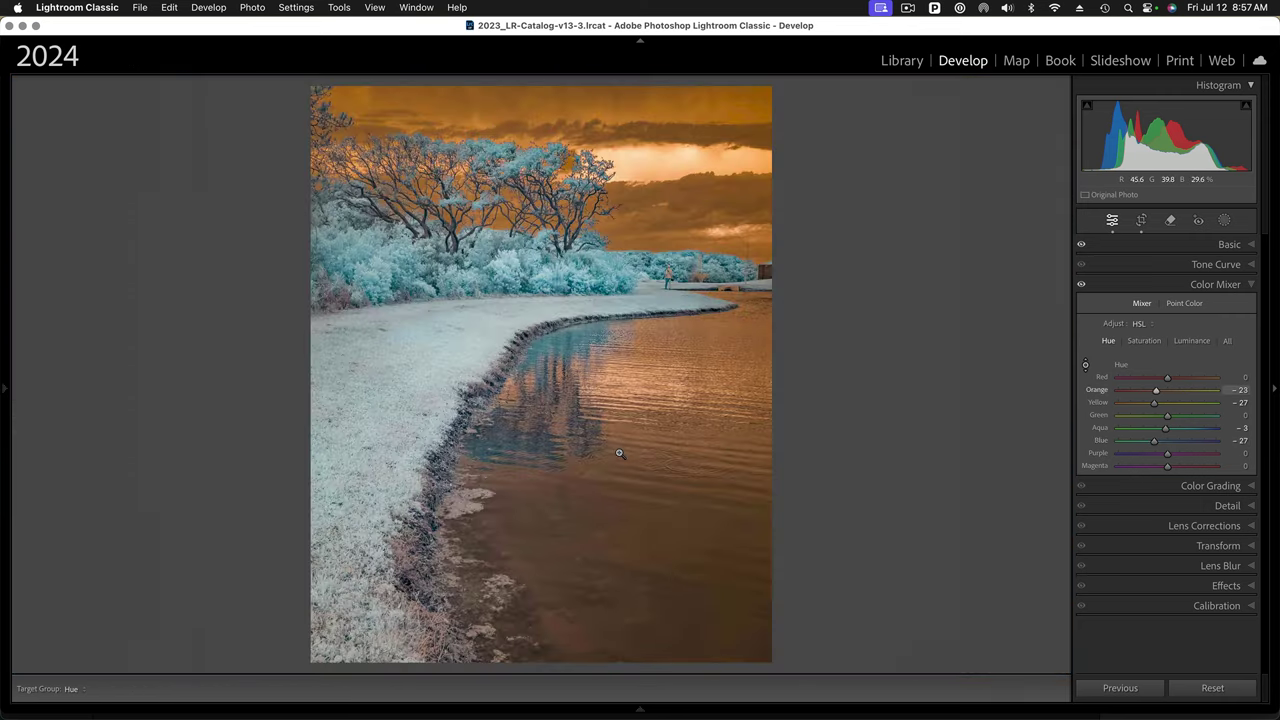
Start a new Color Range mask from the Masking panel's Range options.
click(1224, 221)
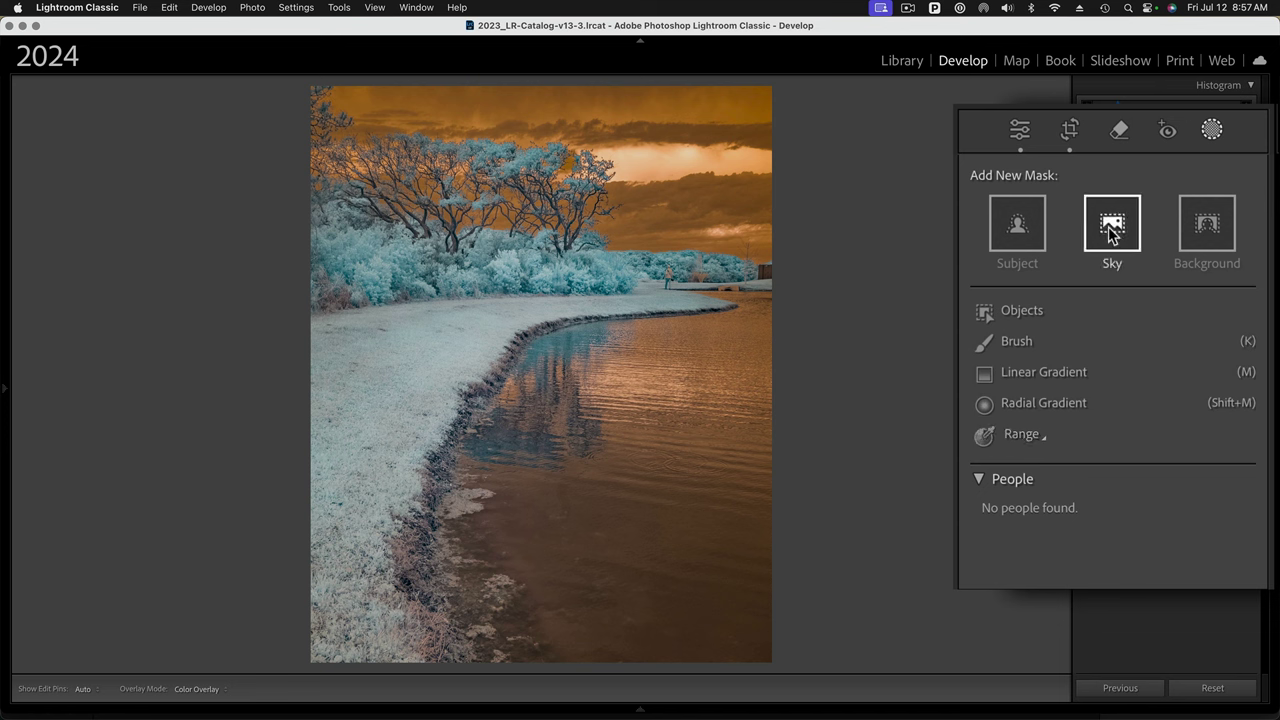
click(1025, 436)
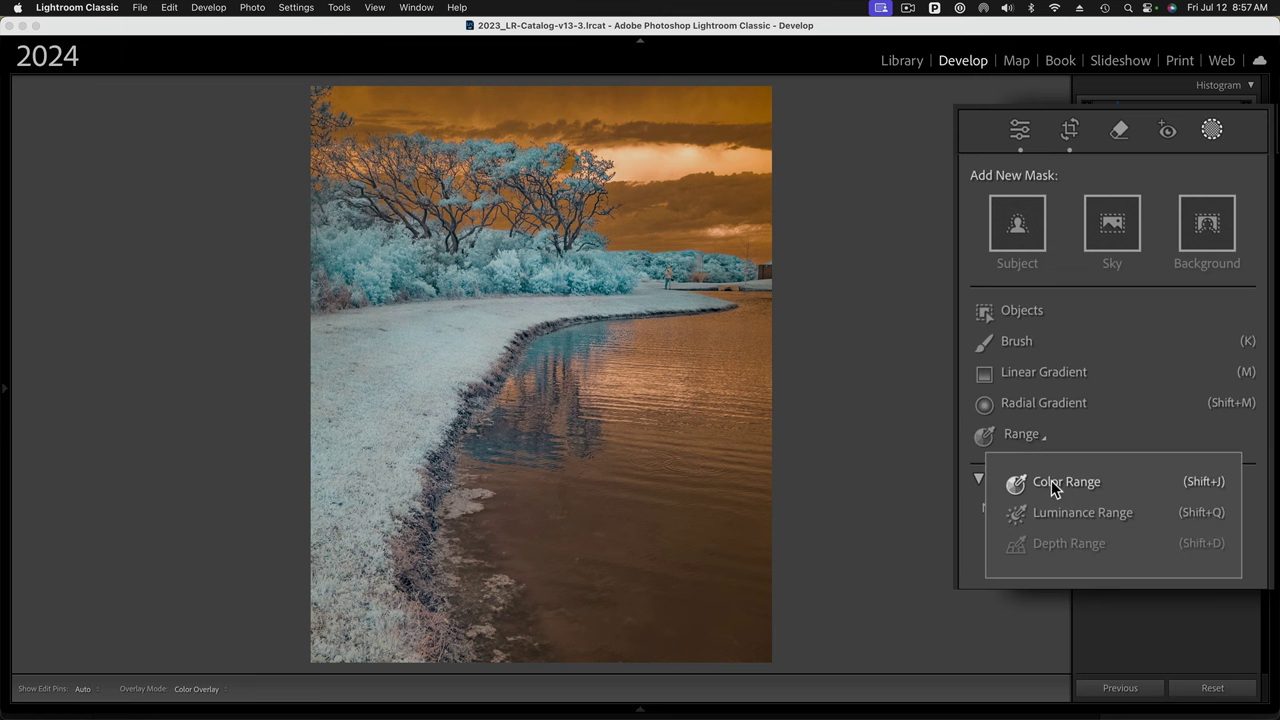
click(1051, 480)
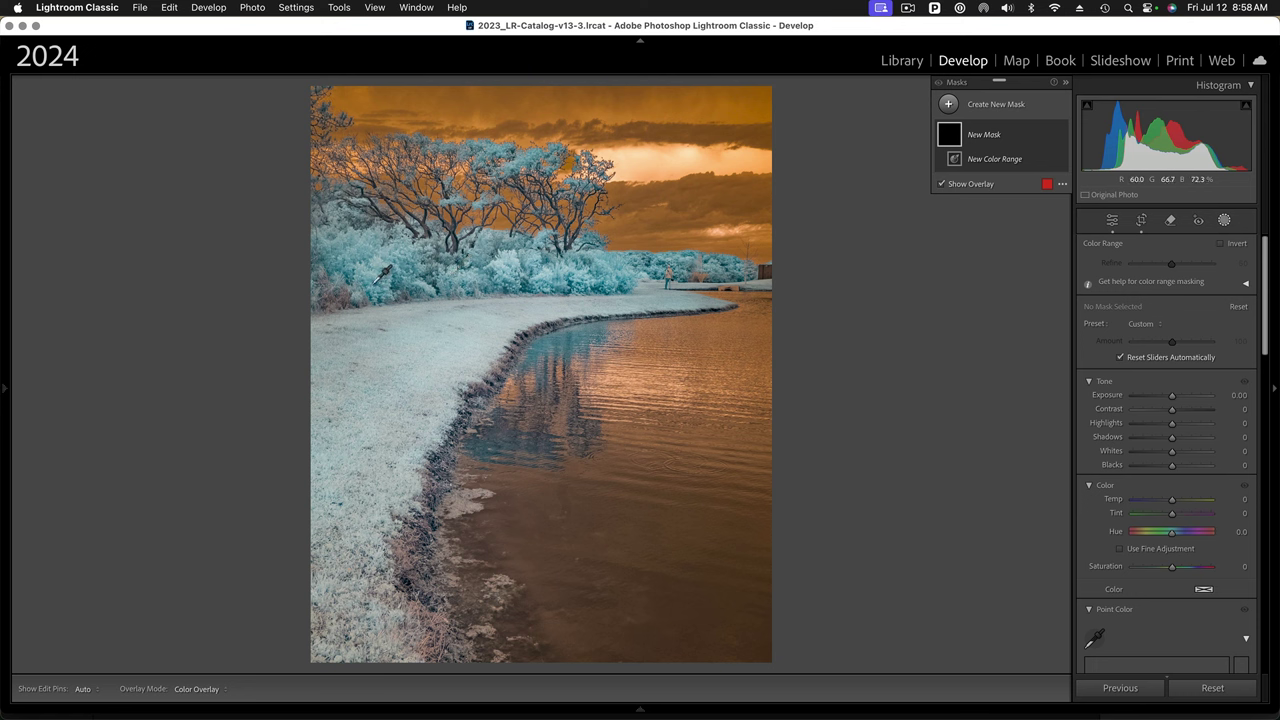
Sample the trees for the colour range mask and tighten Refine to 48.
click(373, 281)
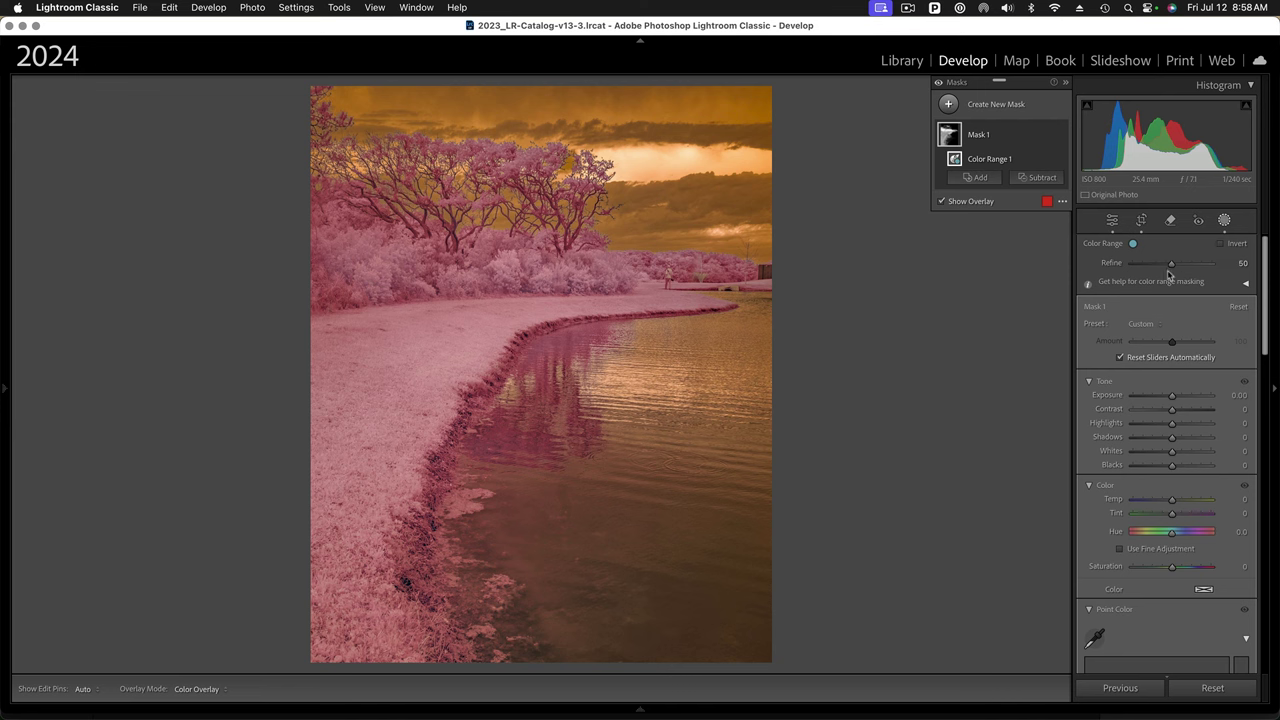
drag(1170, 268, 1167, 268)
click(1245, 283)
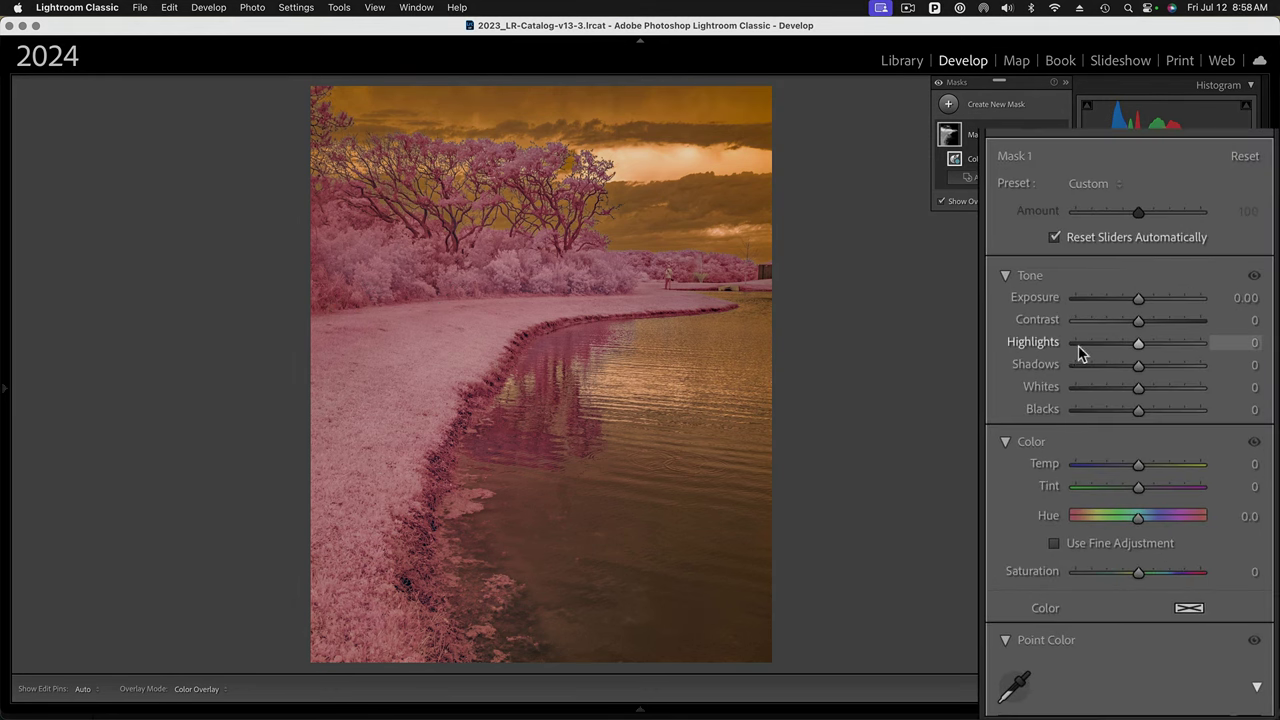
Raise the mask's Whites to about +40 and Clarity to +22.
click(1141, 391)
drag(1142, 390, 1166, 394)
scroll(1157, 500, down, 3)
scroll(1157, 500, down, 10)
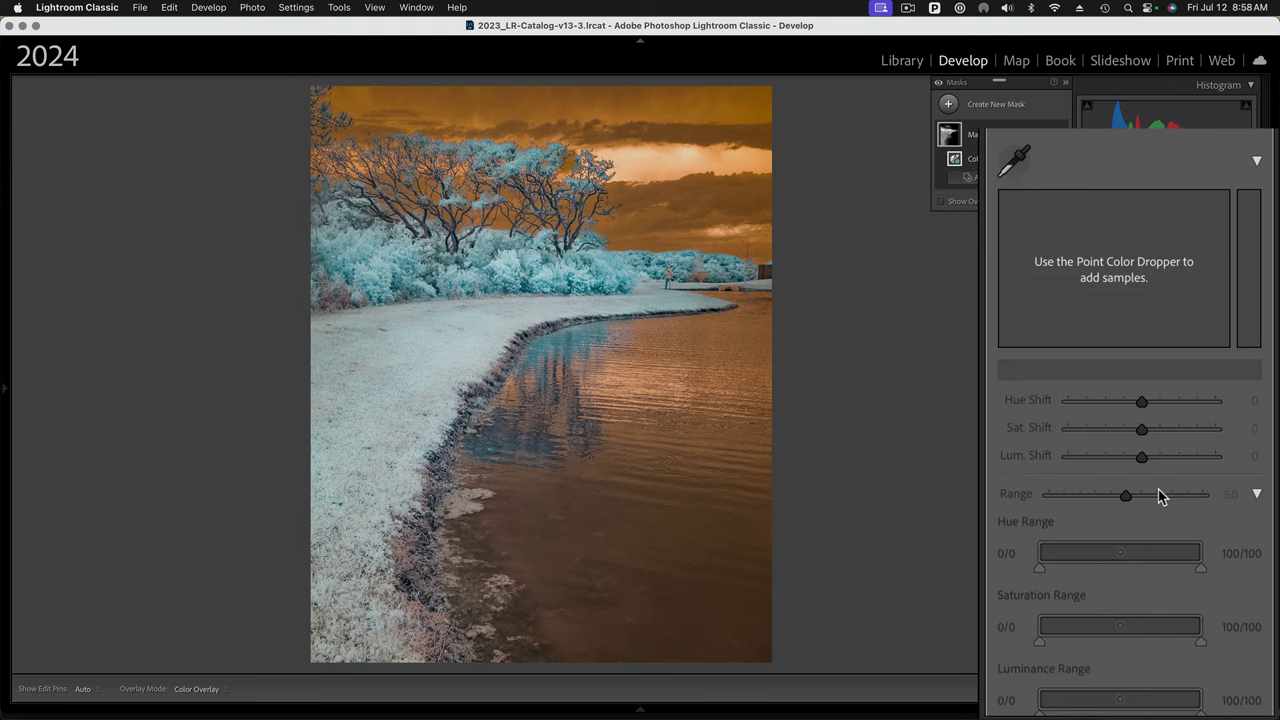
scroll(1157, 490, down, 5)
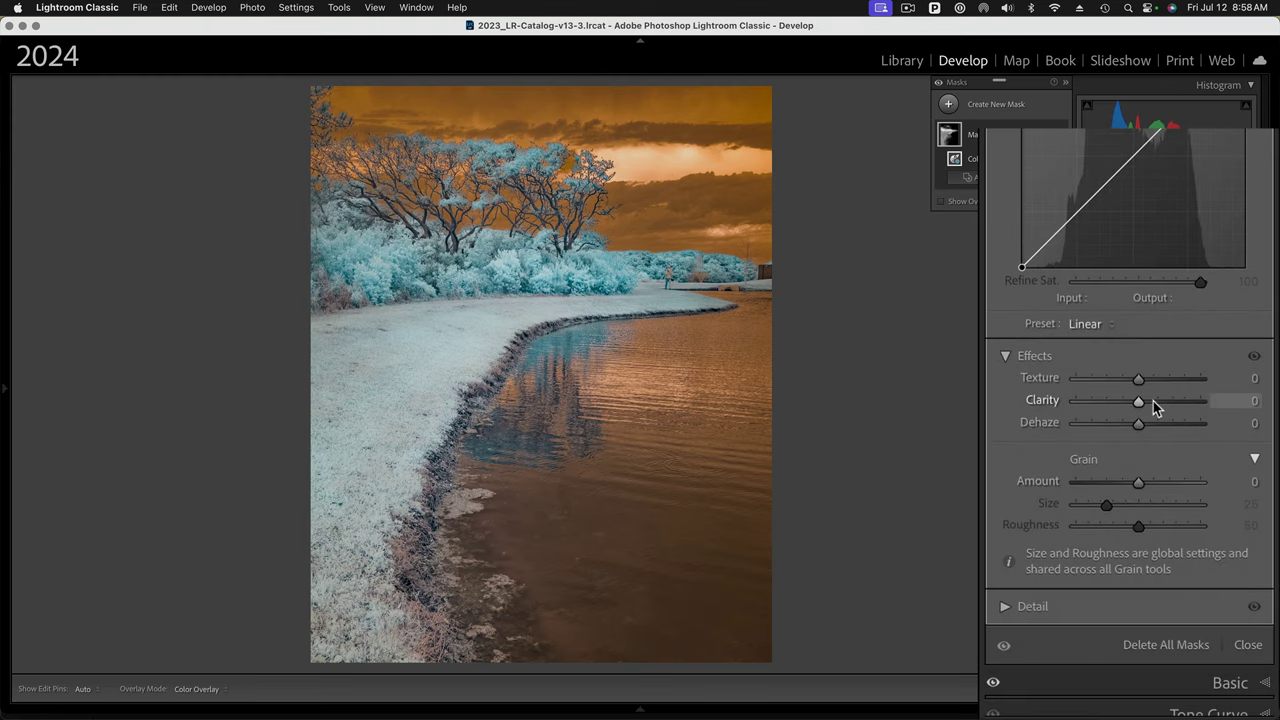
drag(1140, 405, 1170, 404)
scroll(1050, 138, up, 5)
scroll(1054, 141, up, 5)
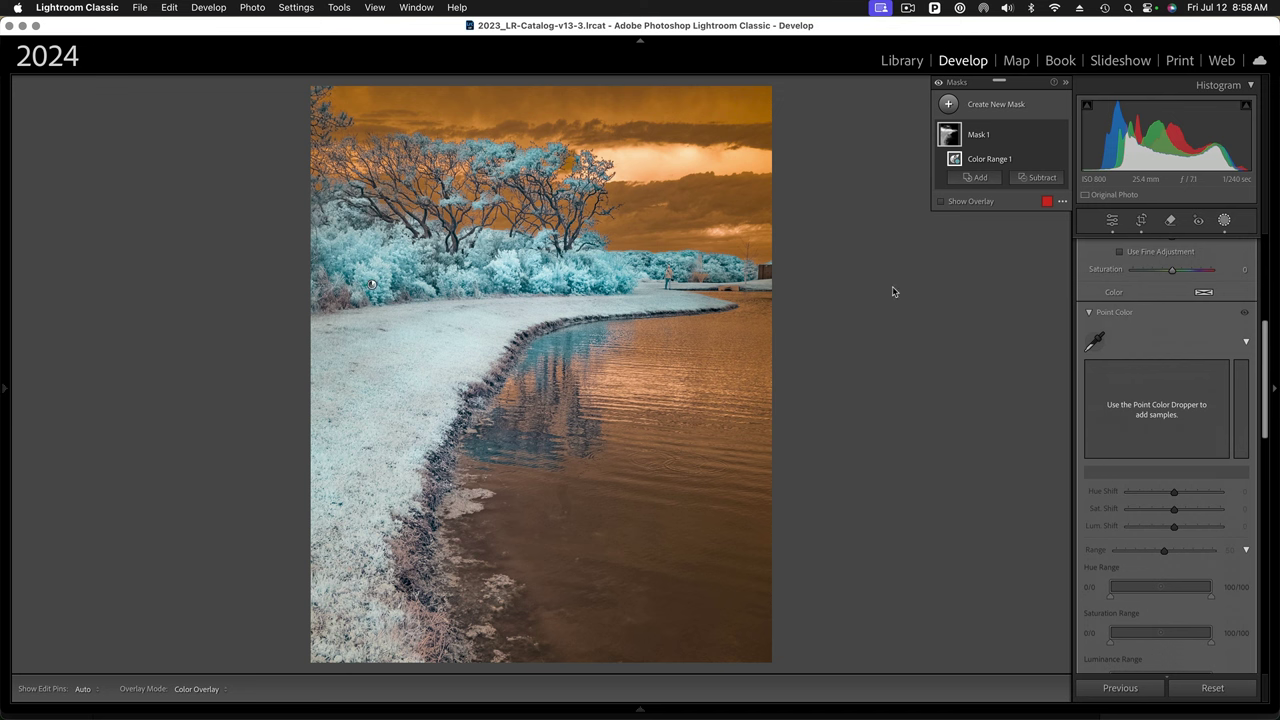
Add a Highlight Priority post-crop vignette at Amount −13.
click(1226, 222)
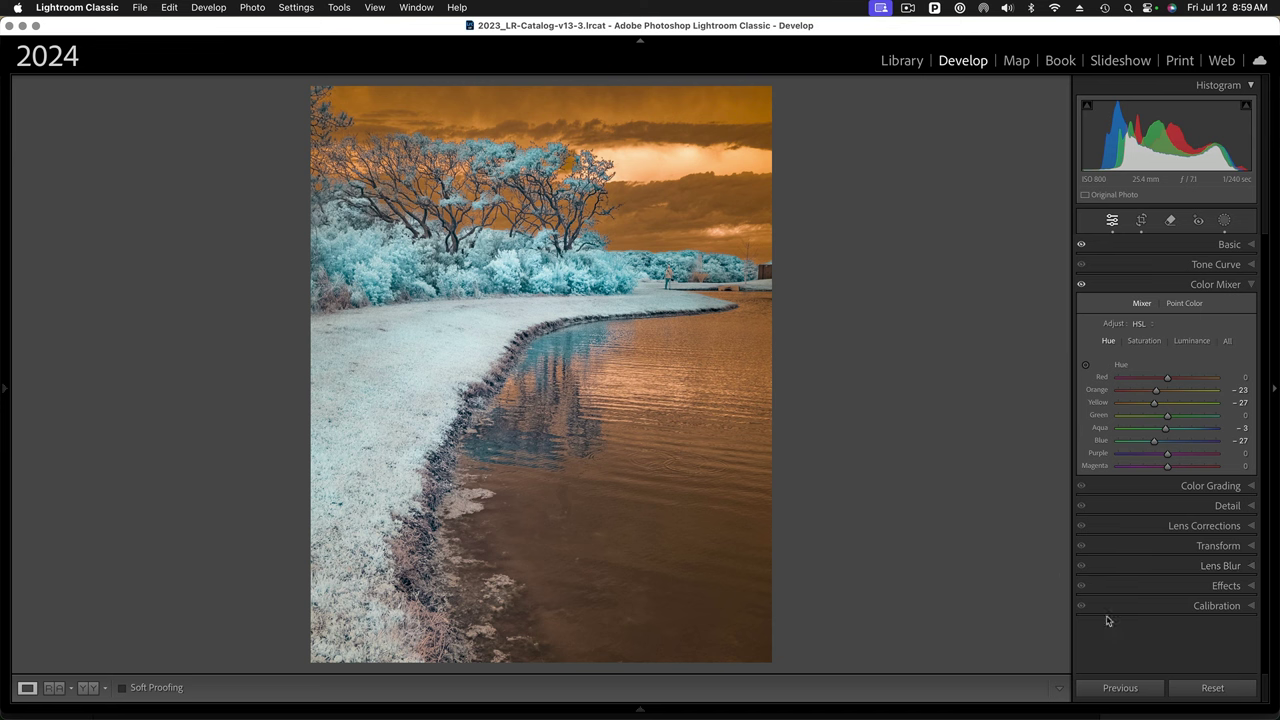
click(1254, 589)
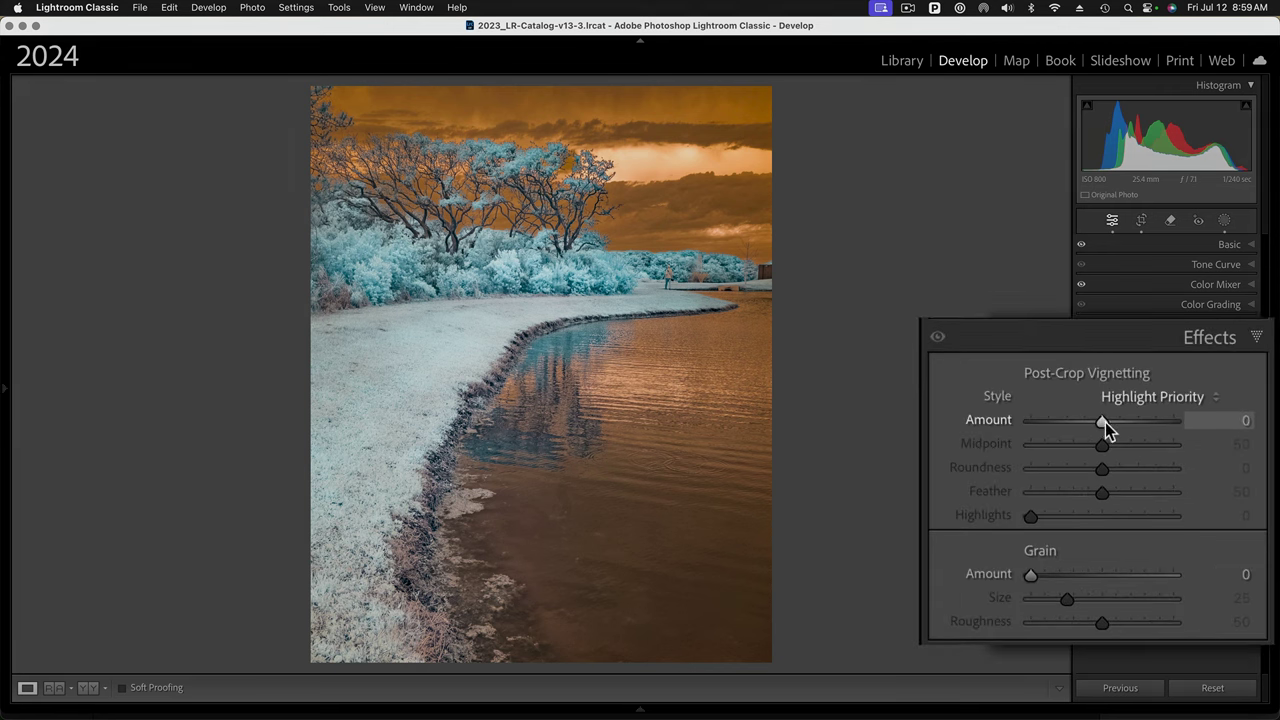
drag(1103, 422, 1096, 423)
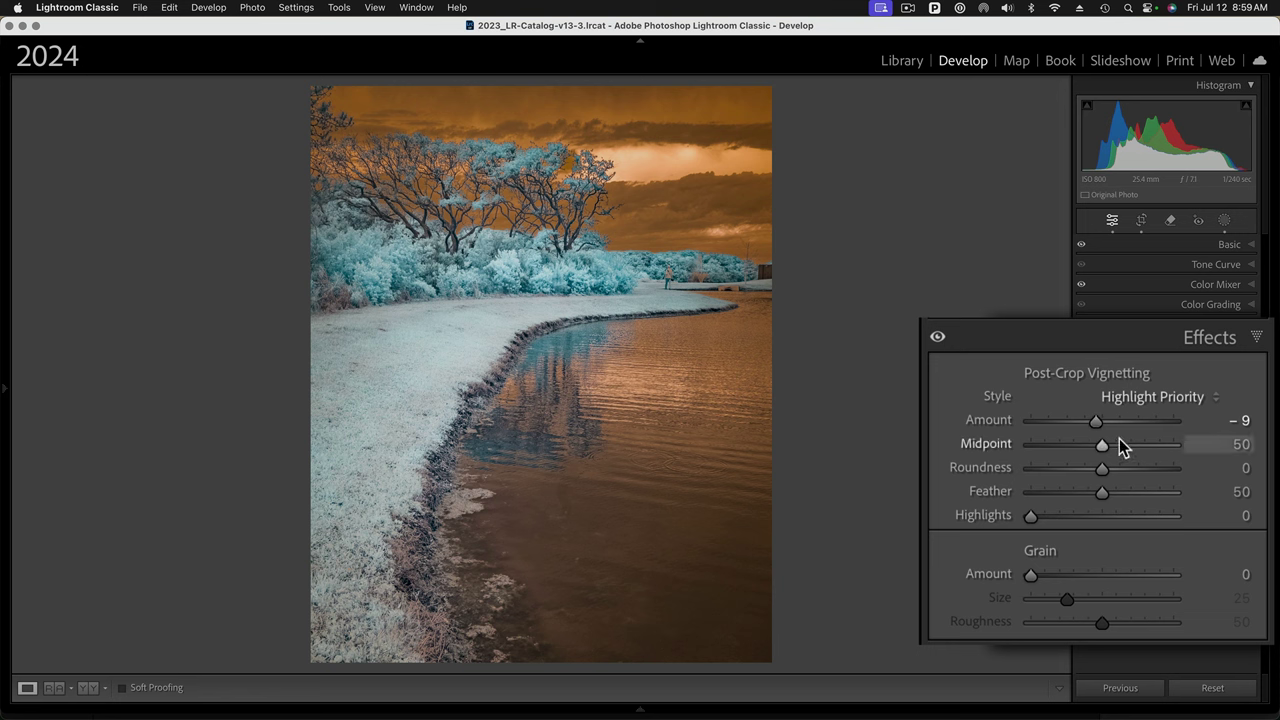
drag(1095, 420, 1090, 420)
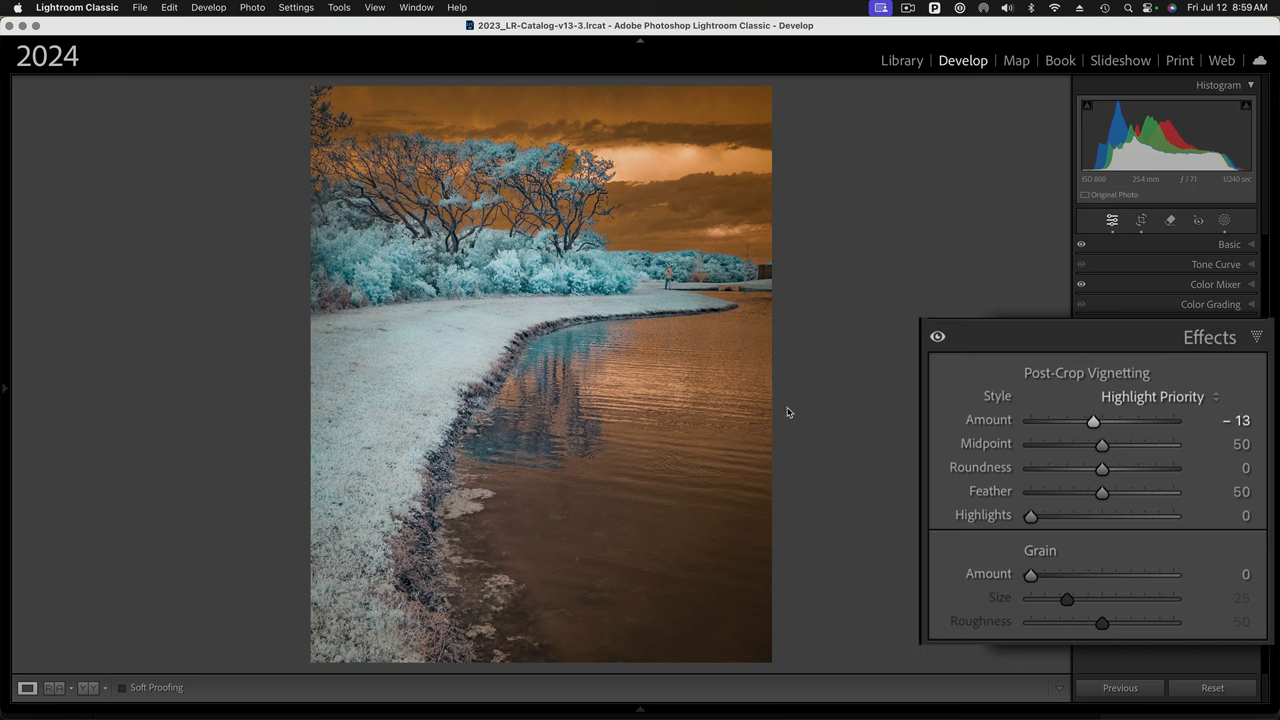
mouse_move(3, 397)
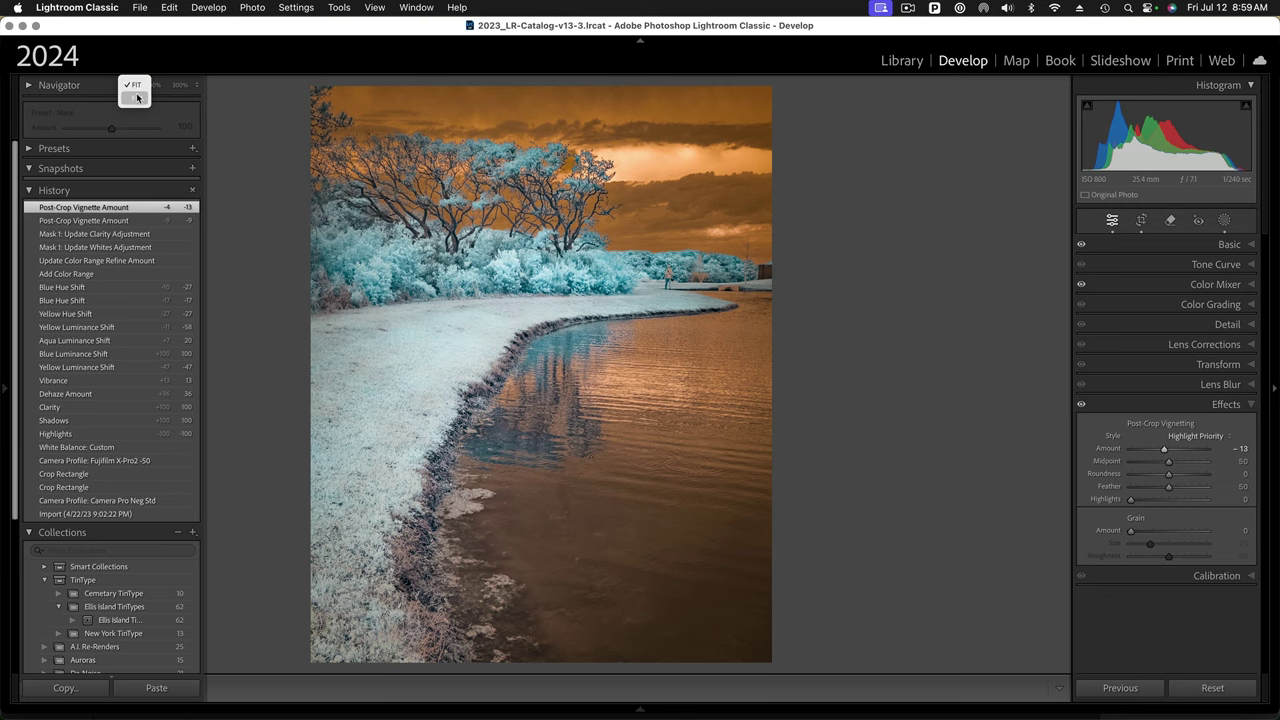
click(136, 97)
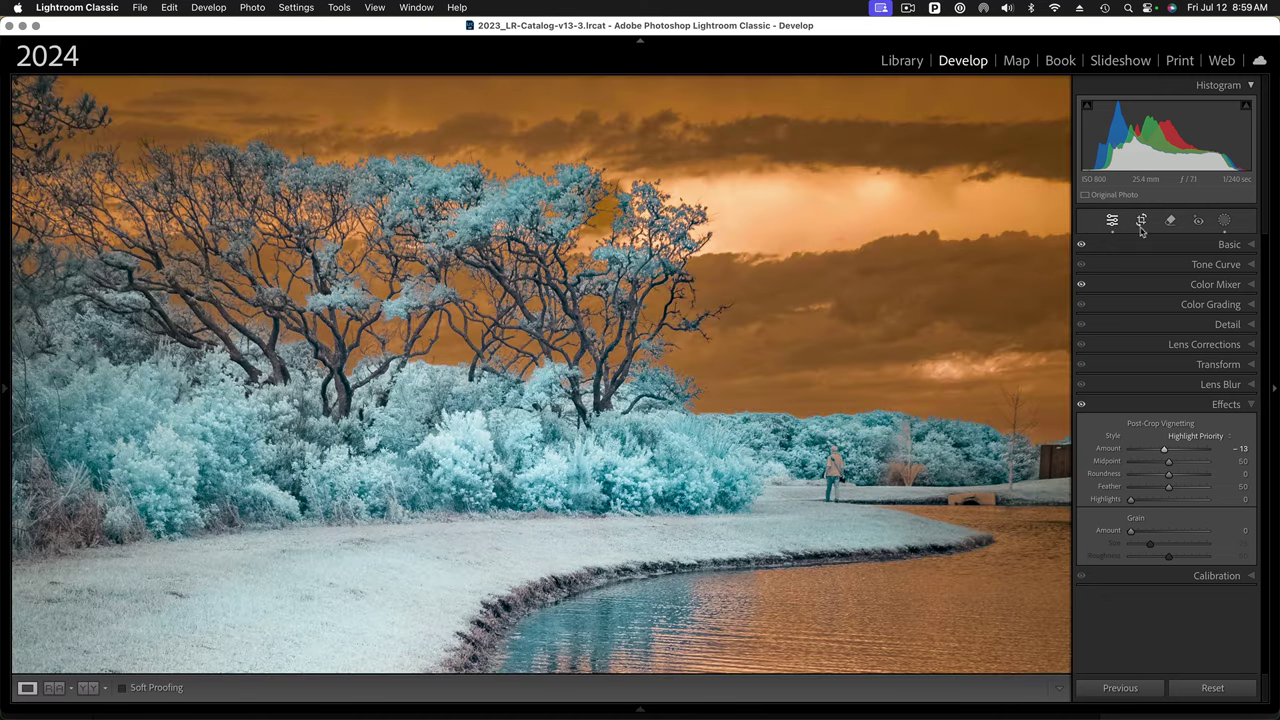
scroll(1040, 258, down, 5)
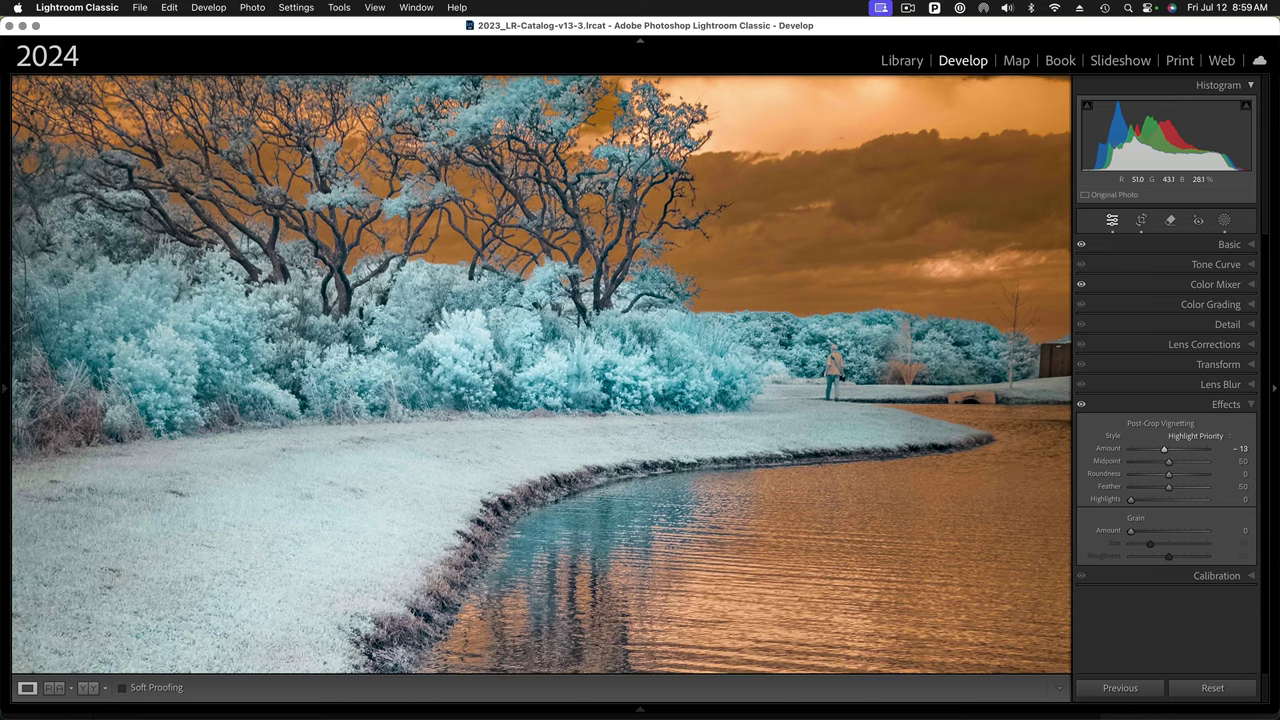
drag(1000, 463, 1000, 434)
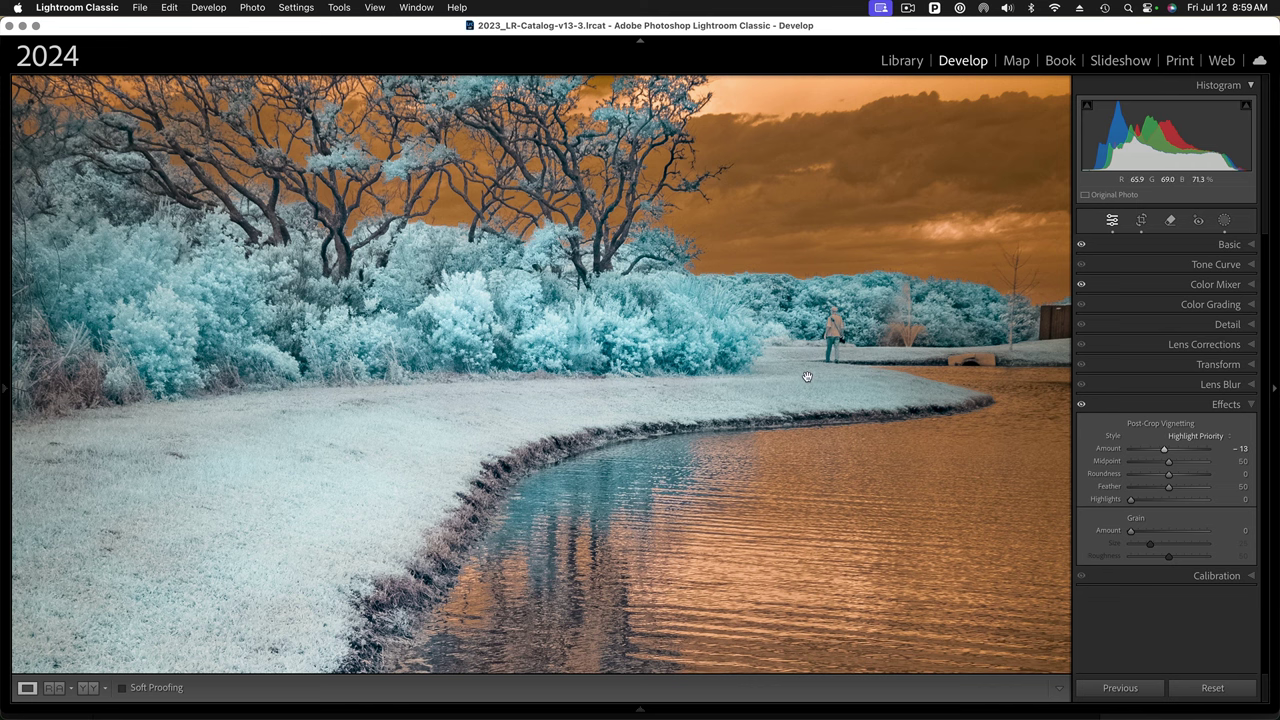
drag(806, 371, 829, 351)
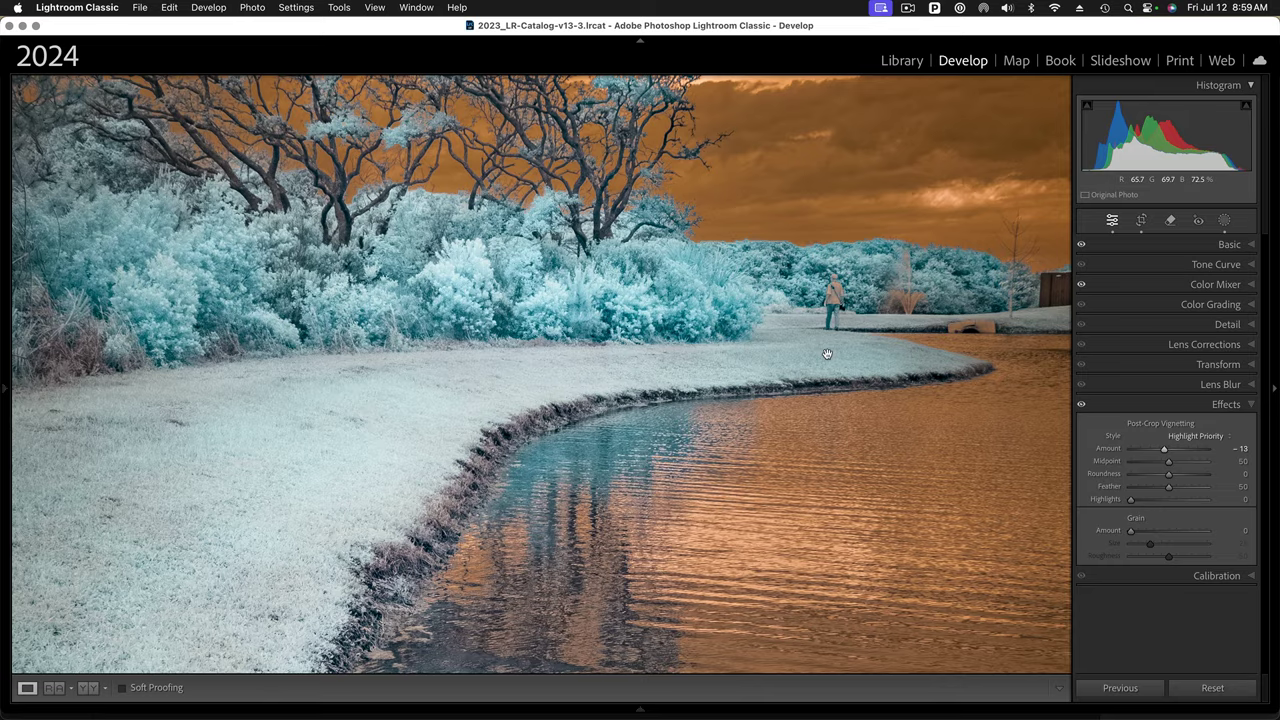
click(827, 354)
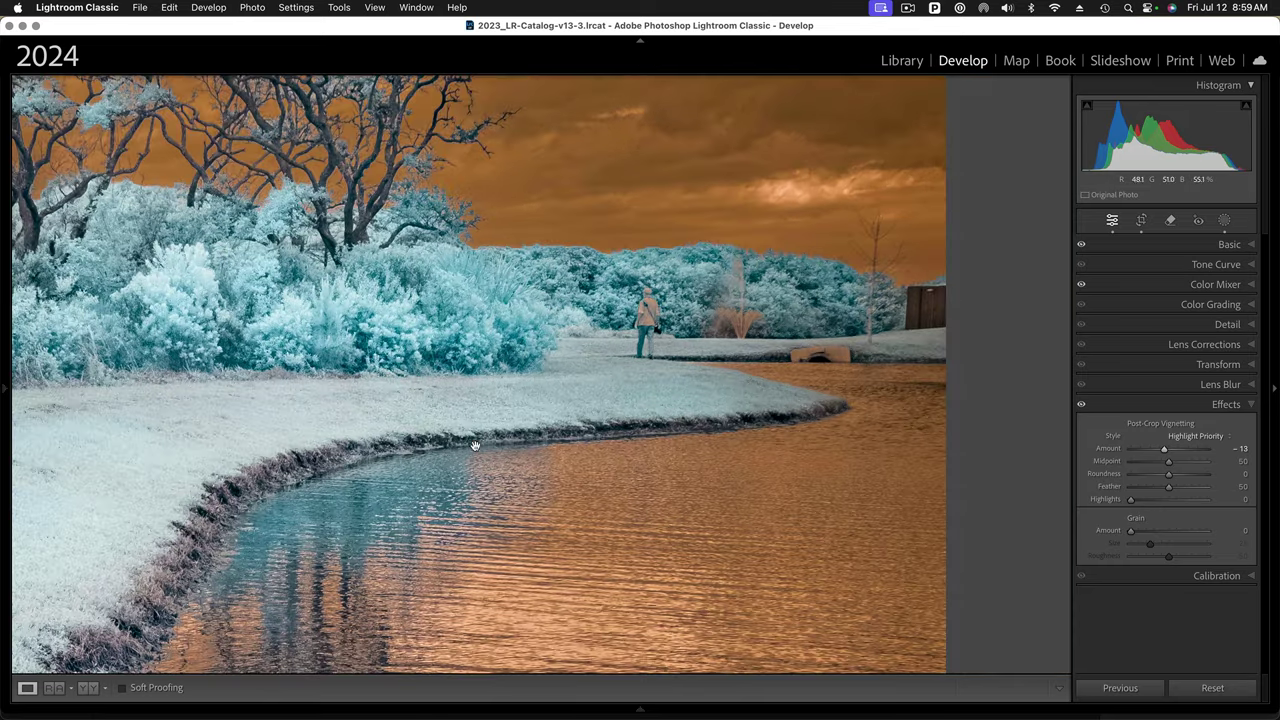
mouse_move(5, 390)
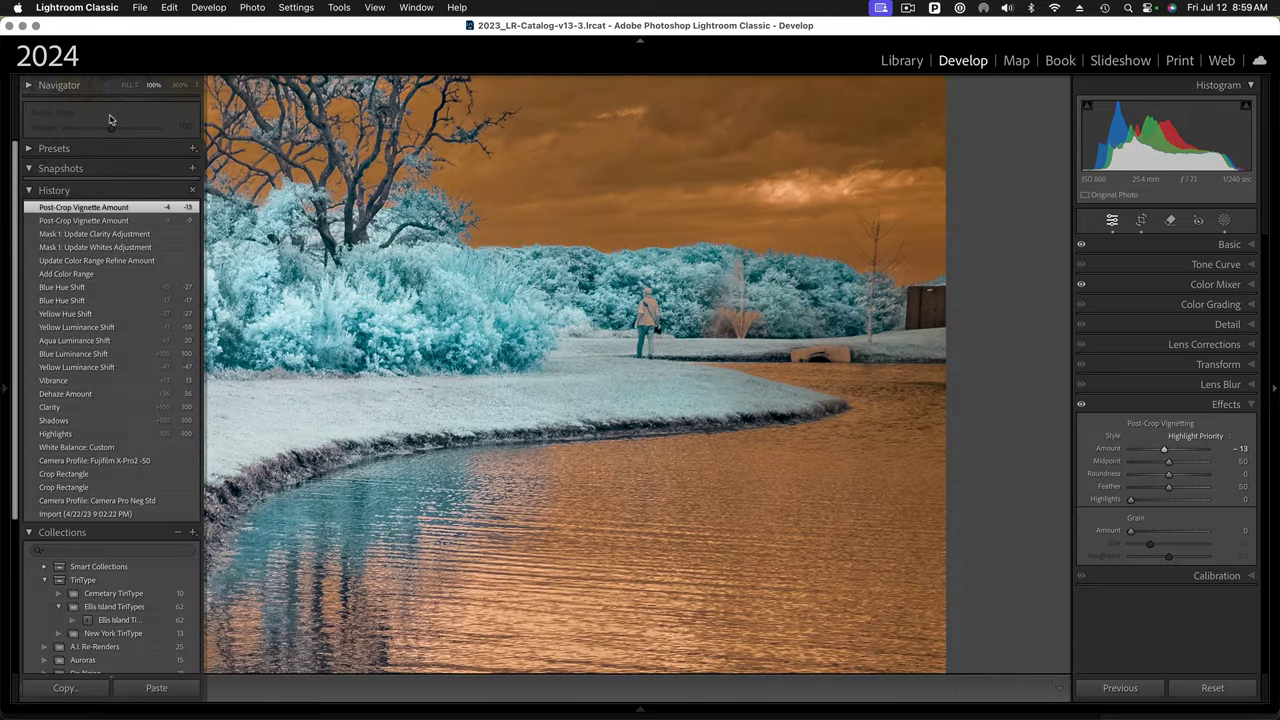
click(127, 85)
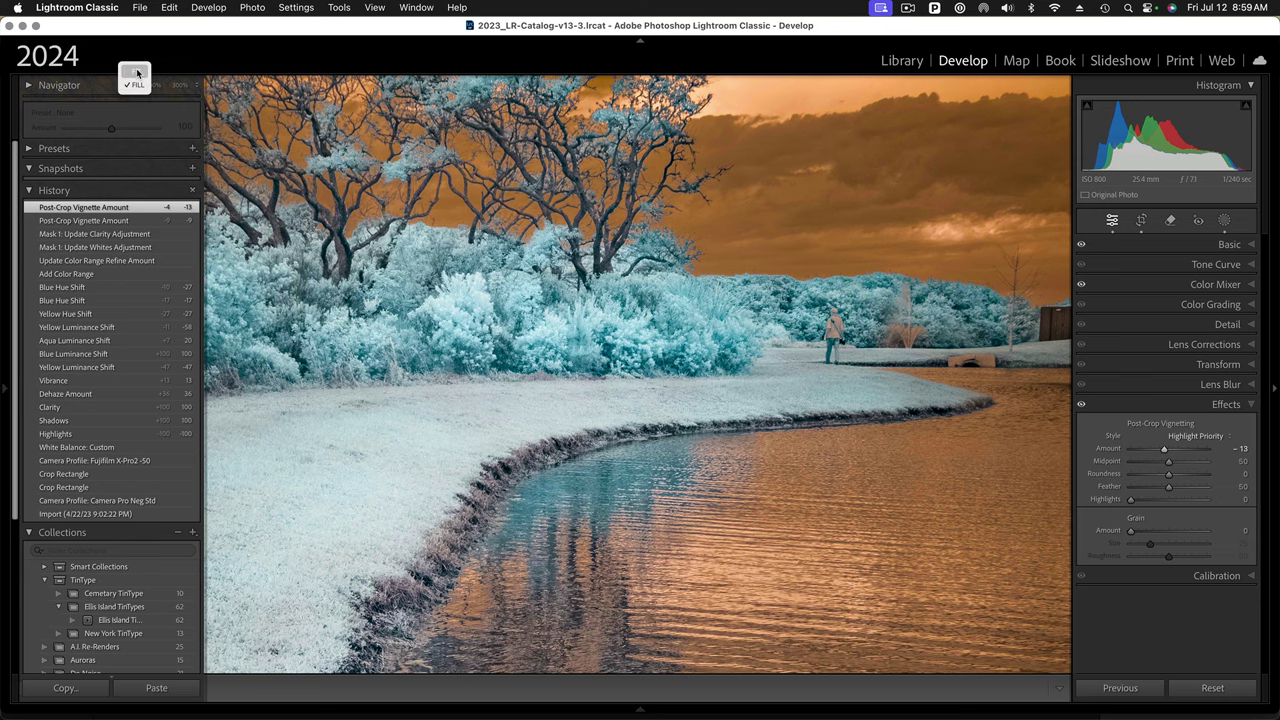
click(135, 84)
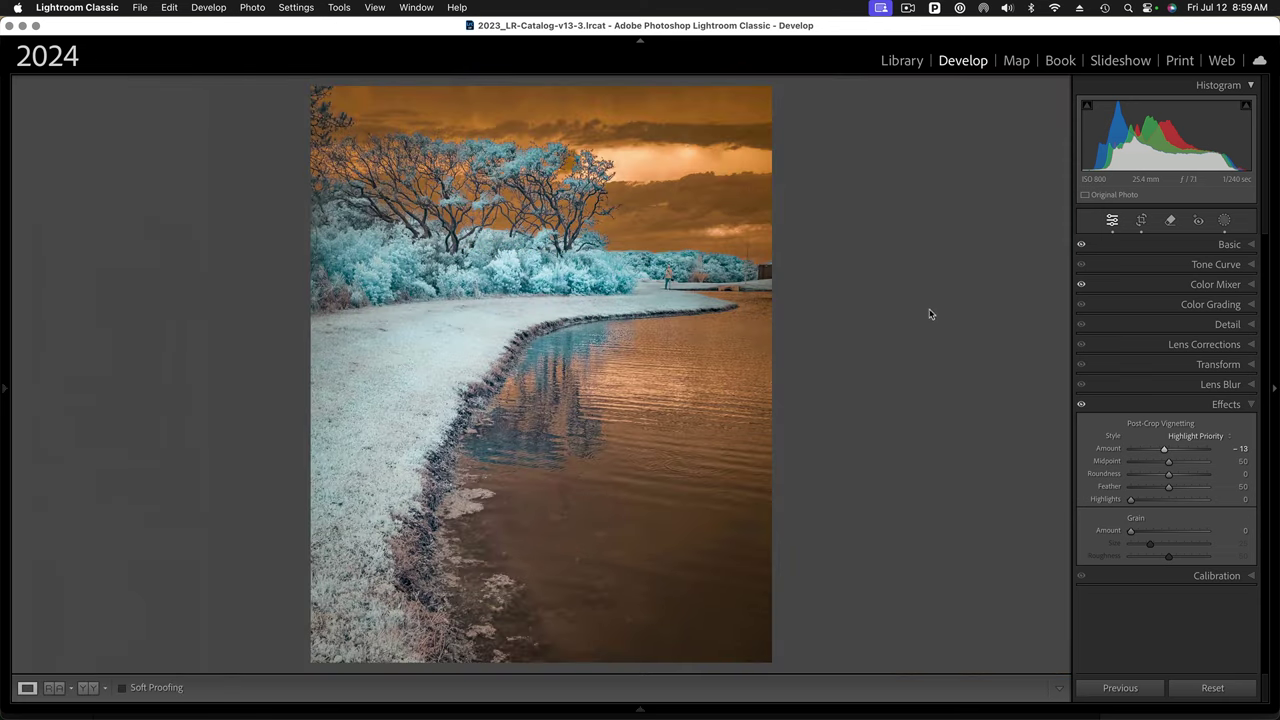